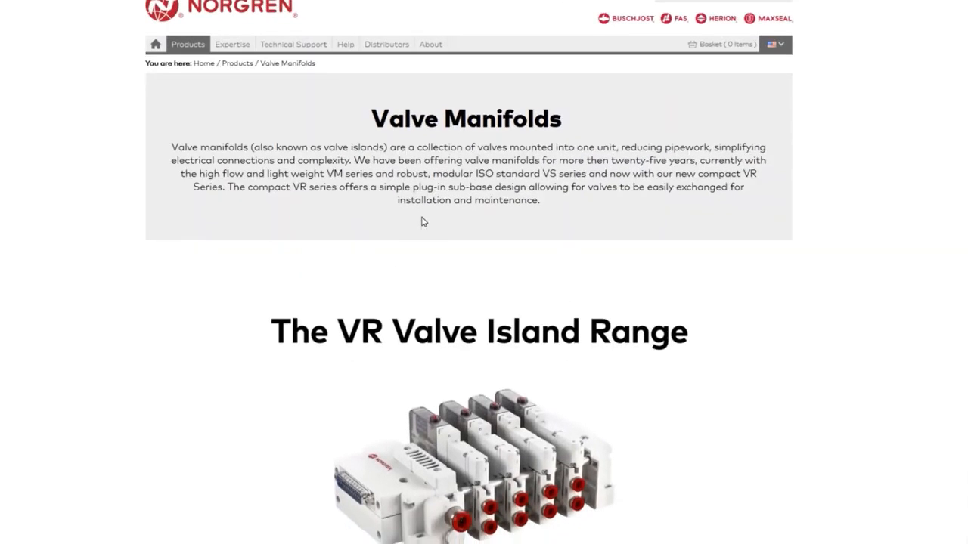
Open the configurator for the VR10/15 valve manifolds from the Valve Manifold Ranges section.
{"action": "scroll", "coordinate": [423, 221], "scroll_direction": "down", "scroll_amount": 5}
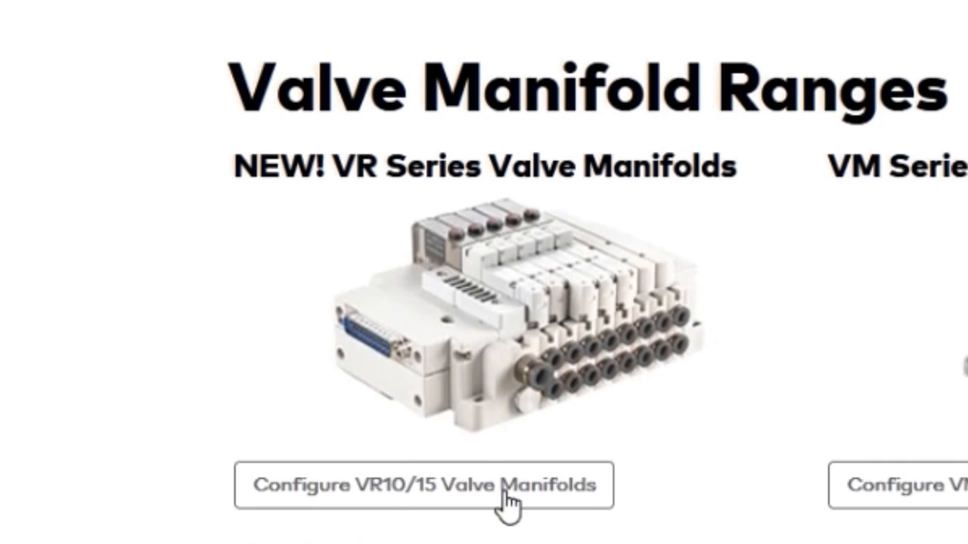
{"action": "left_click", "coordinate": [508, 505]}
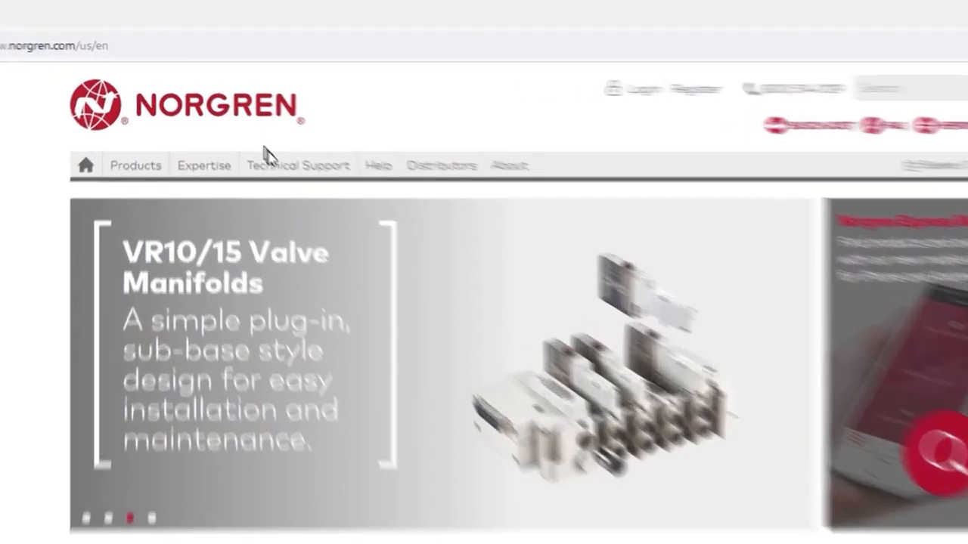
Go to the technical support Configurators page and open the Valve Manifold Configurator.
{"action": "mouse_move", "coordinate": [247, 144]}
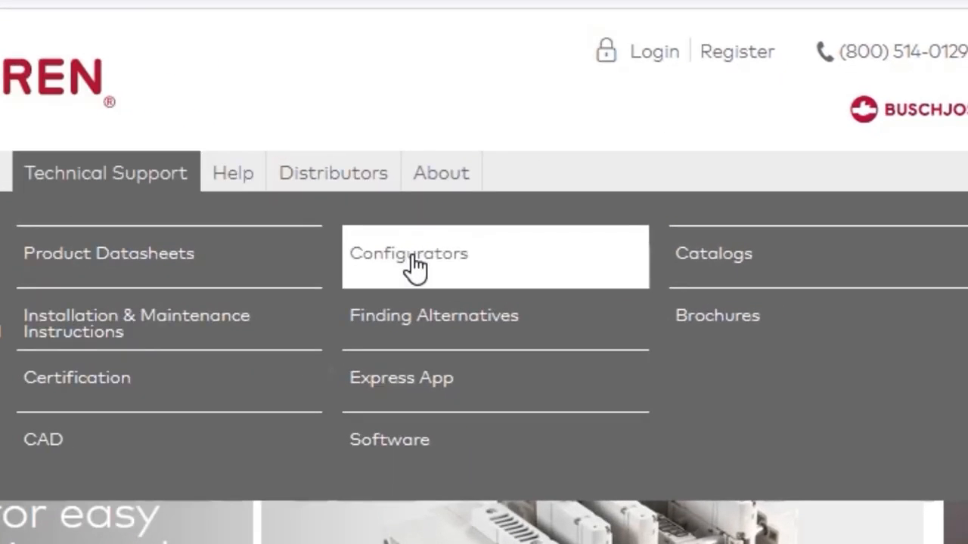
{"action": "left_click", "coordinate": [412, 257]}
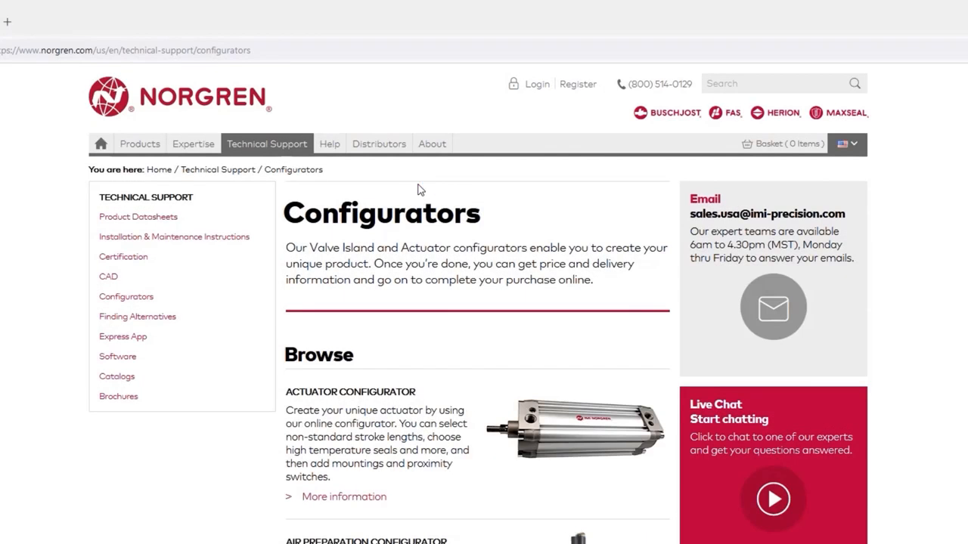
{"action": "scroll", "coordinate": [408, 227], "scroll_direction": "down", "scroll_amount": 4}
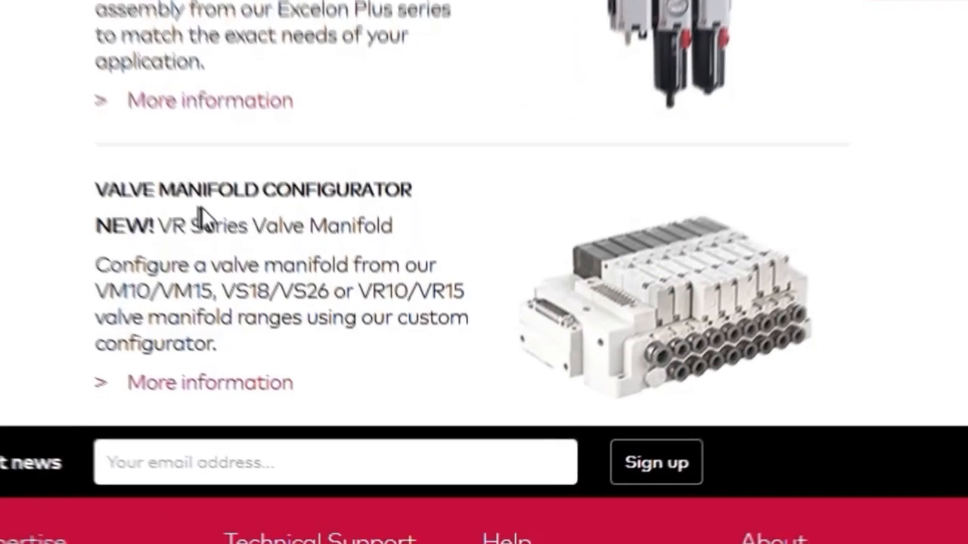
{"action": "left_click", "coordinate": [198, 382]}
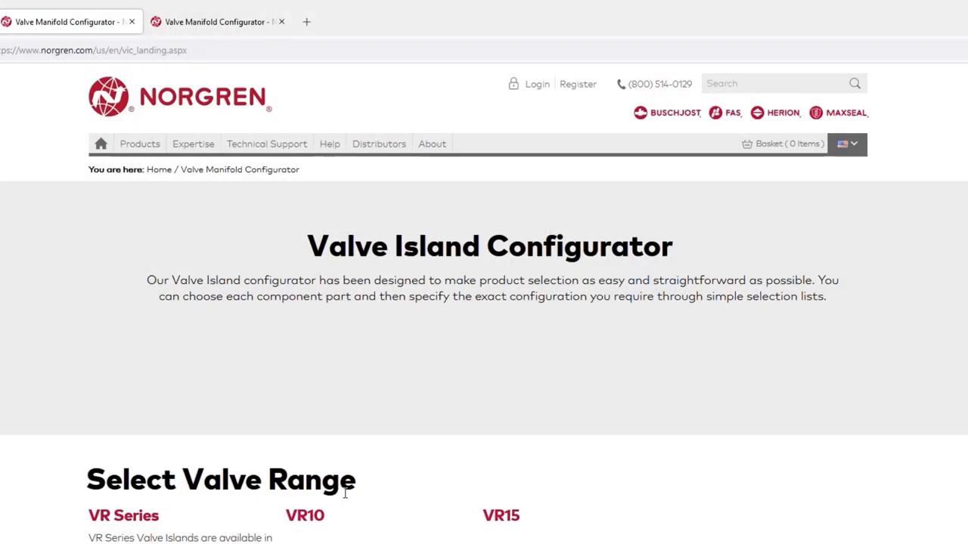
Filter the valve ranges by a maximum flow rate of 270 l/m in the requirements section.
{"action": "scroll", "coordinate": [345, 493], "scroll_direction": "down", "scroll_amount": 2}
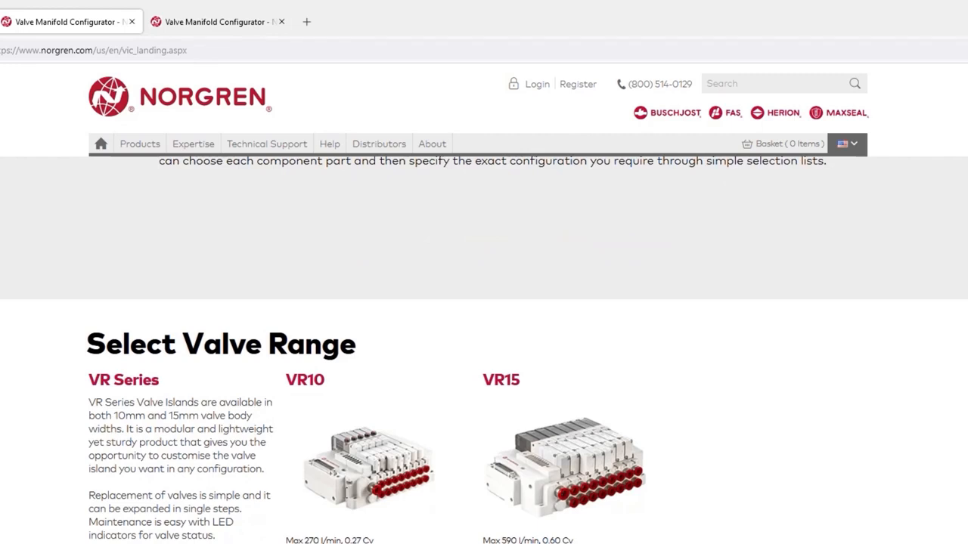
{"action": "scroll", "coordinate": [345, 493], "scroll_direction": "down", "scroll_amount": 2}
{"action": "scroll", "coordinate": [344, 493], "scroll_direction": "down", "scroll_amount": 5}
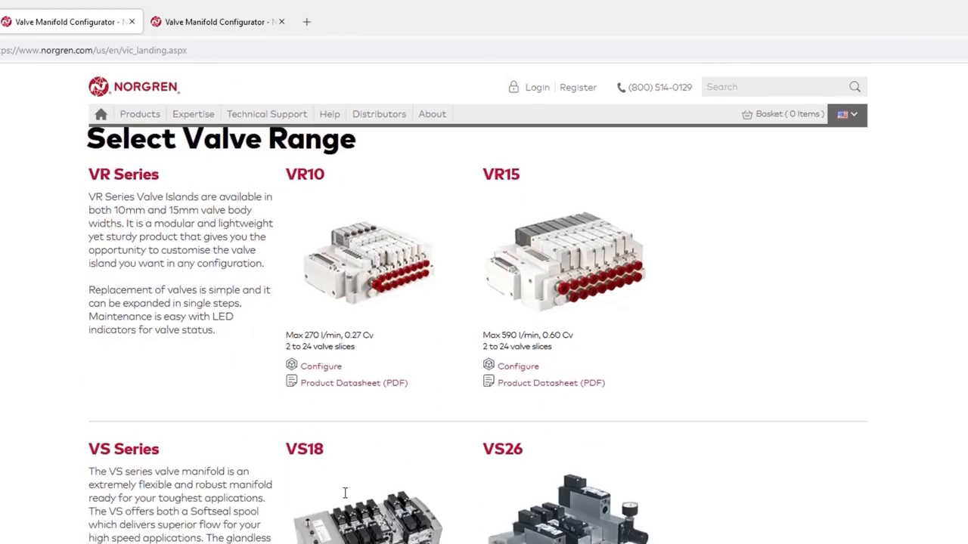
{"action": "scroll", "coordinate": [345, 493], "scroll_direction": "down", "scroll_amount": 5}
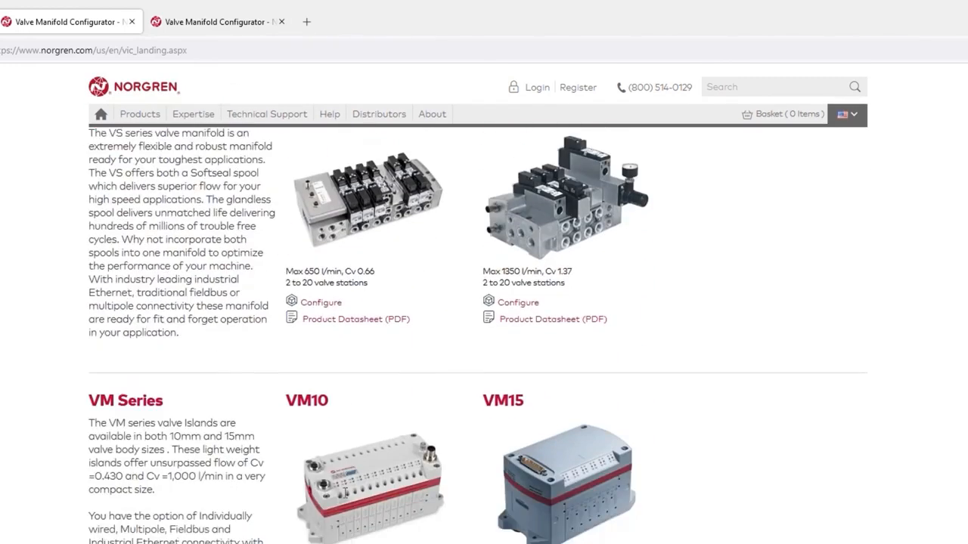
{"action": "scroll", "coordinate": [345, 493], "scroll_direction": "down", "scroll_amount": 3}
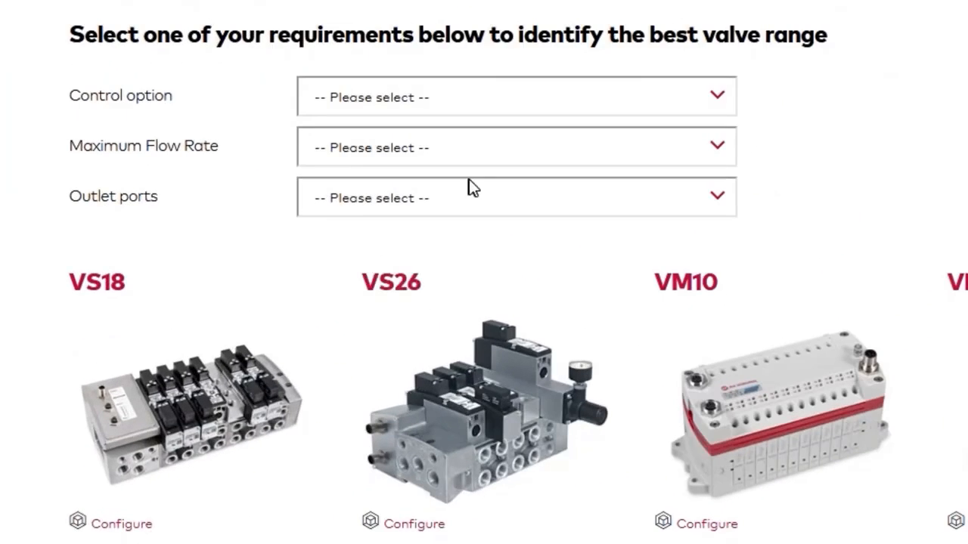
{"action": "left_click", "coordinate": [718, 148]}
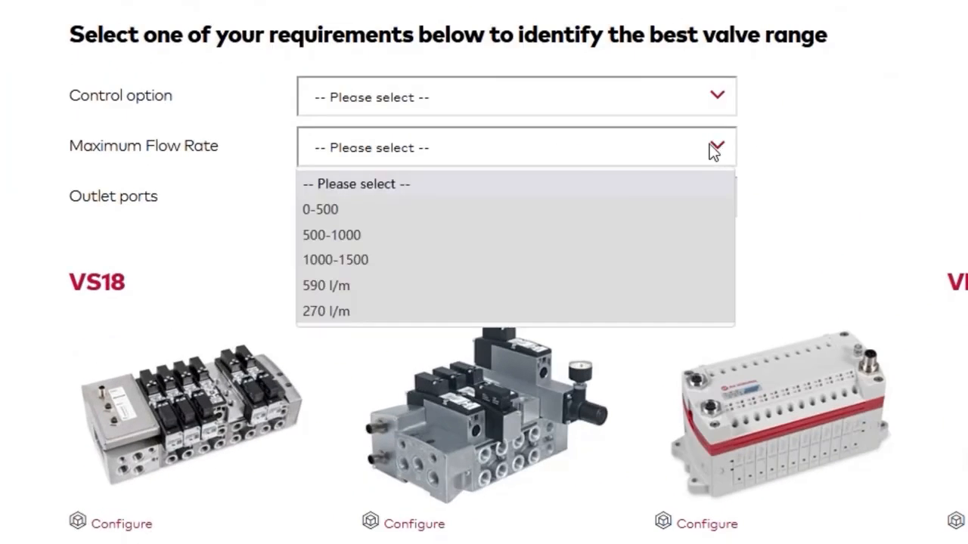
{"action": "left_click", "coordinate": [334, 310]}
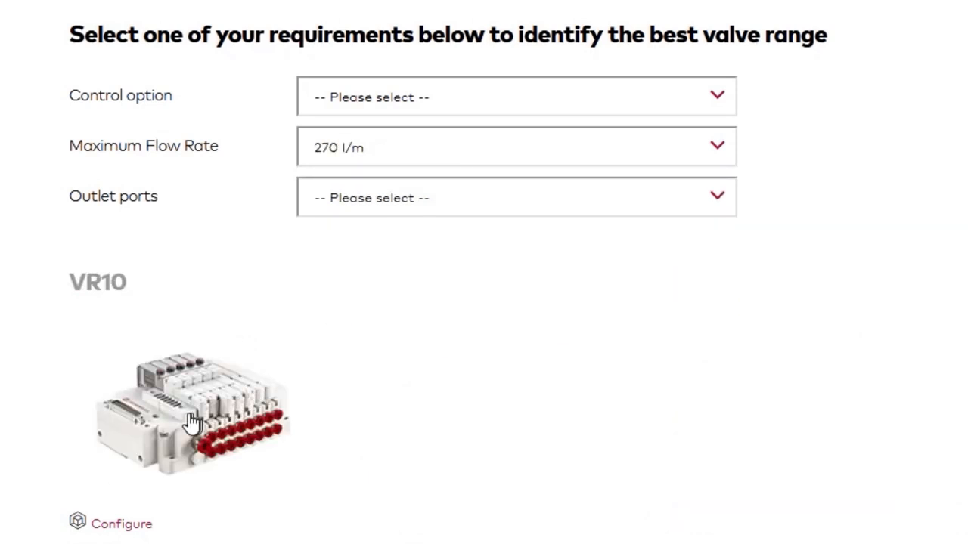
Check the manifold part number search section and start configuring the VR10 valve island.
{"action": "scroll", "coordinate": [189, 425], "scroll_direction": "down", "scroll_amount": 5}
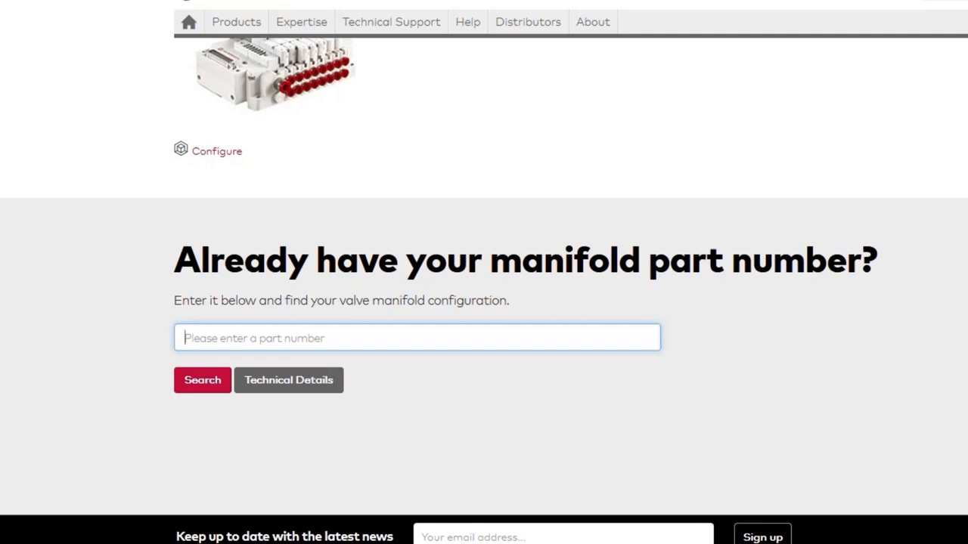
{"action": "scroll", "coordinate": [272, 398], "scroll_direction": "up", "scroll_amount": 5}
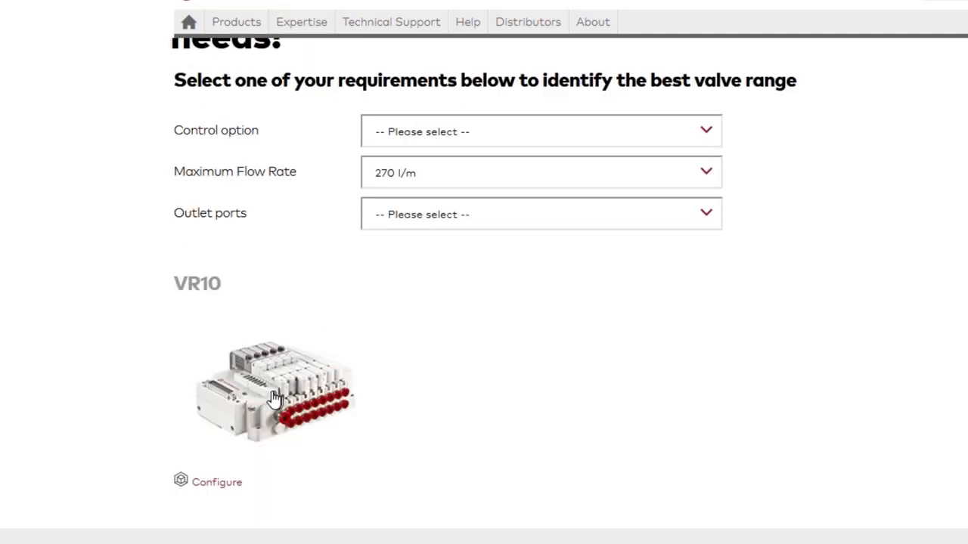
{"action": "left_click", "coordinate": [275, 398]}
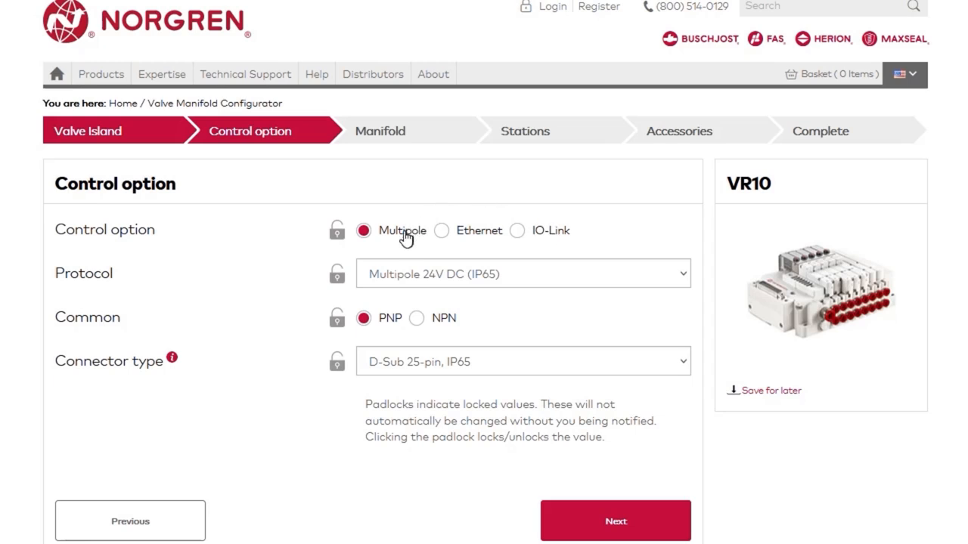
Compare the protocols offered for the Ethernet and Multipole control options.
{"action": "left_click", "coordinate": [442, 231]}
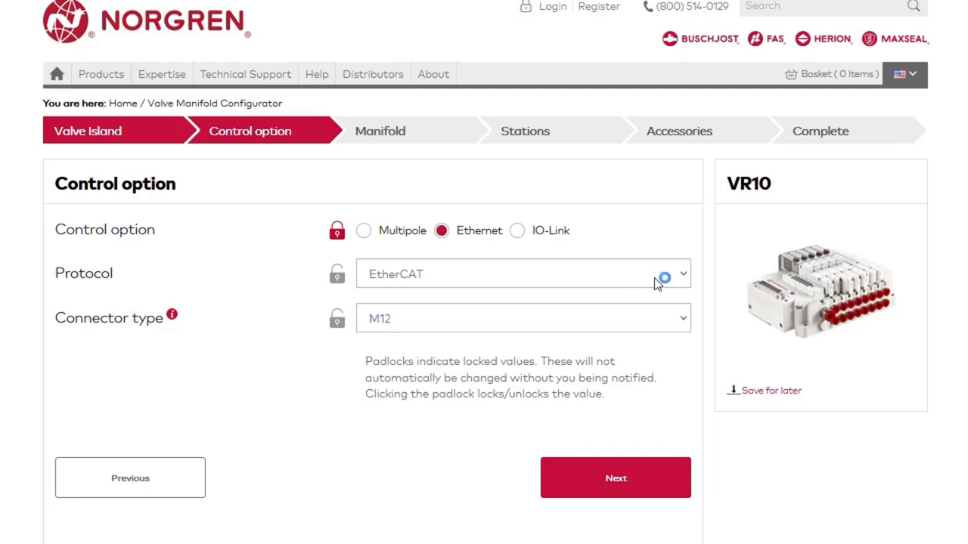
{"action": "left_click", "coordinate": [684, 279]}
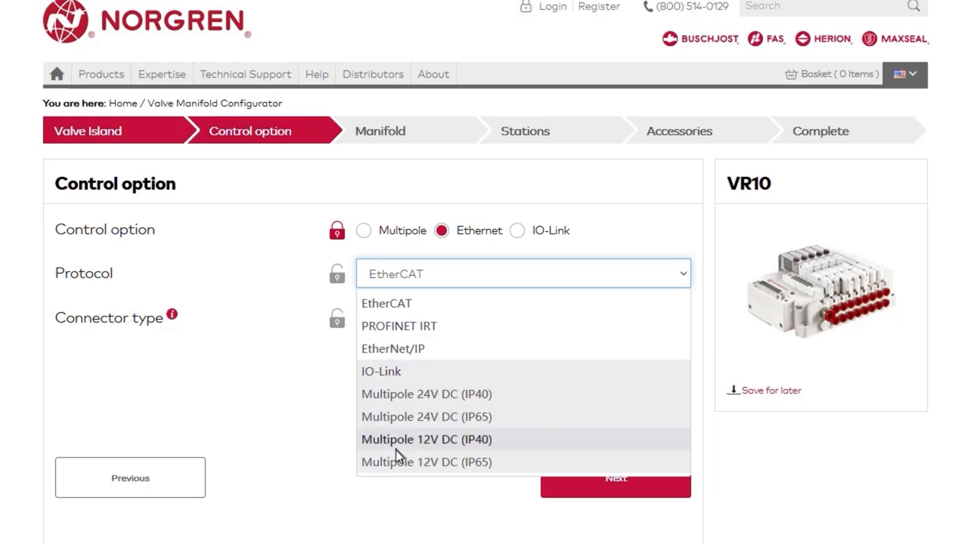
{"action": "left_click", "coordinate": [364, 235]}
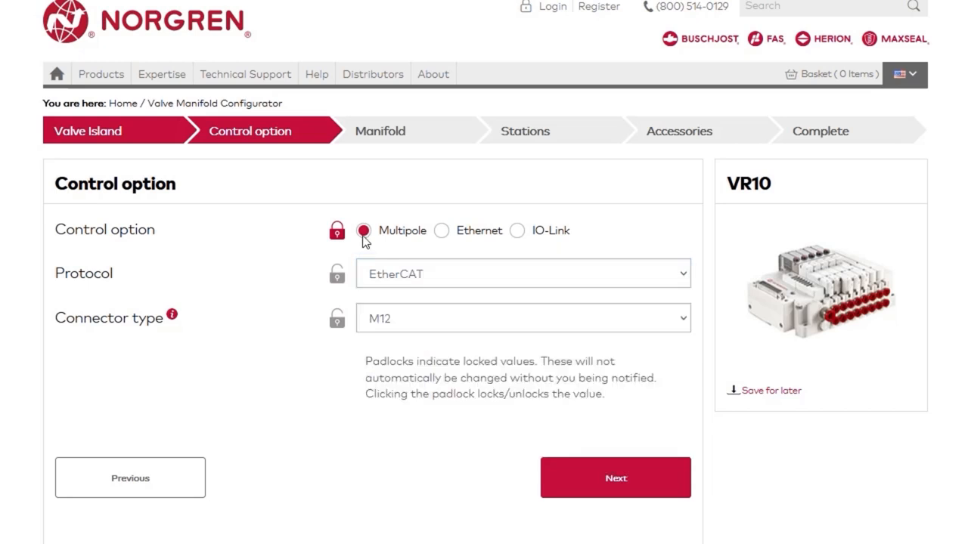
{"action": "left_click", "coordinate": [441, 280]}
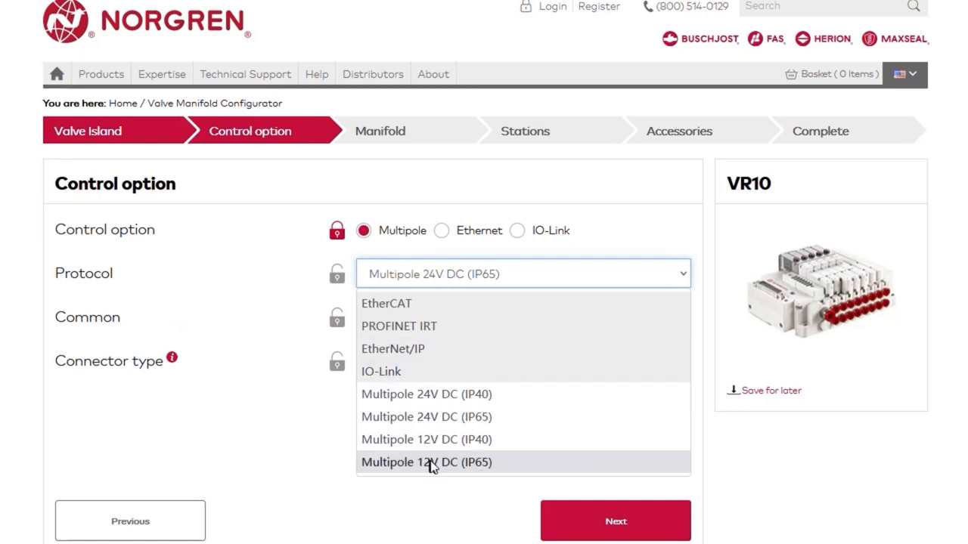
Set the control option to Ethernet with the EtherCAT protocol, lock the protocol value, and continue to the manifold settings.
{"action": "left_click", "coordinate": [441, 231]}
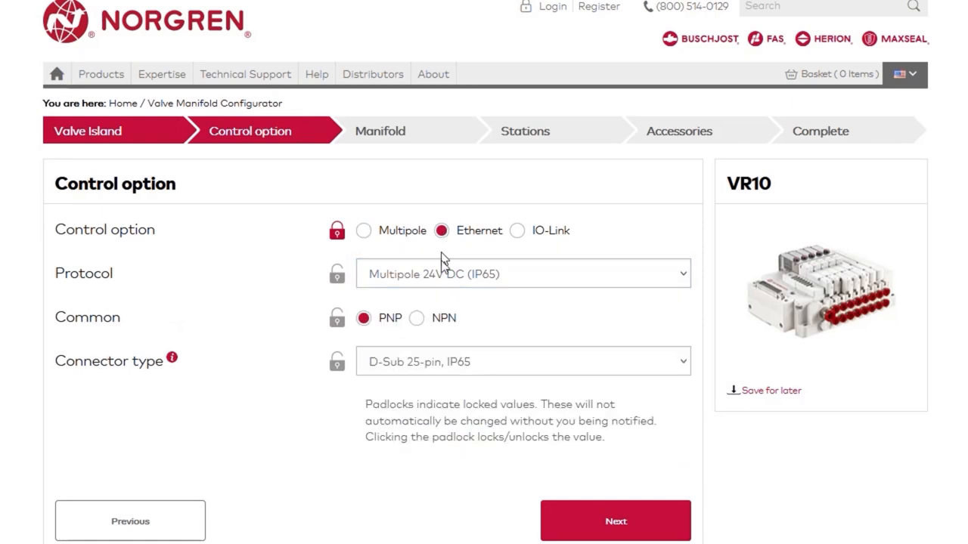
{"action": "left_click", "coordinate": [682, 276]}
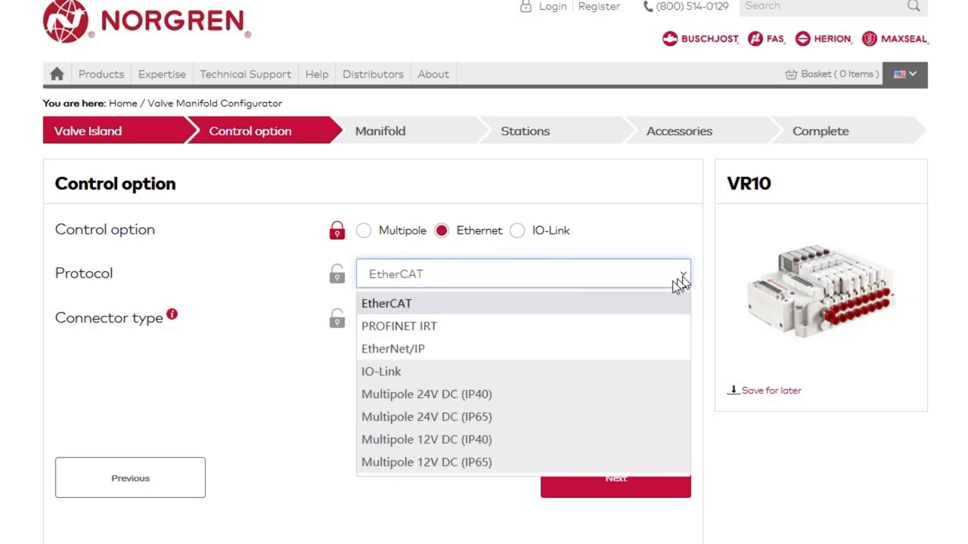
{"action": "left_click", "coordinate": [386, 312]}
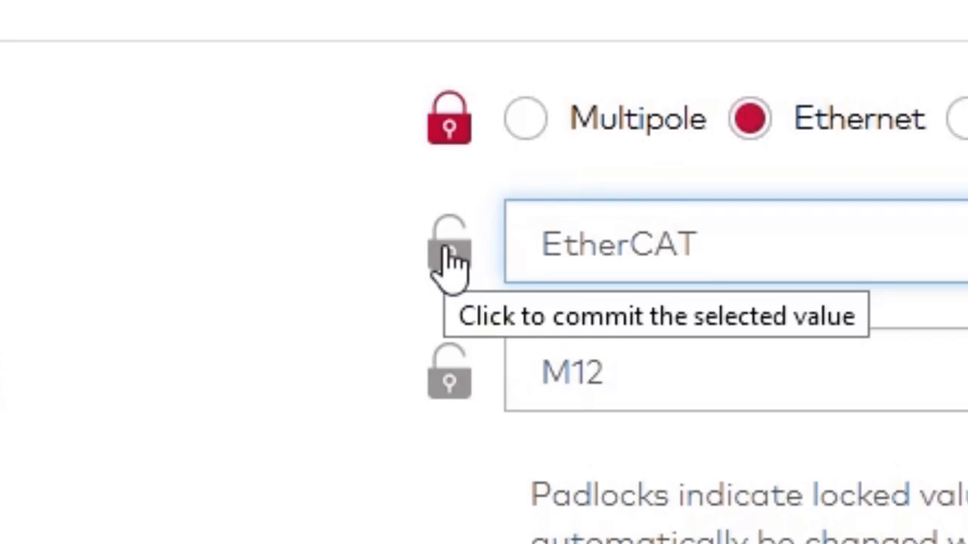
{"action": "left_click", "coordinate": [452, 257]}
{"action": "left_click", "coordinate": [451, 257]}
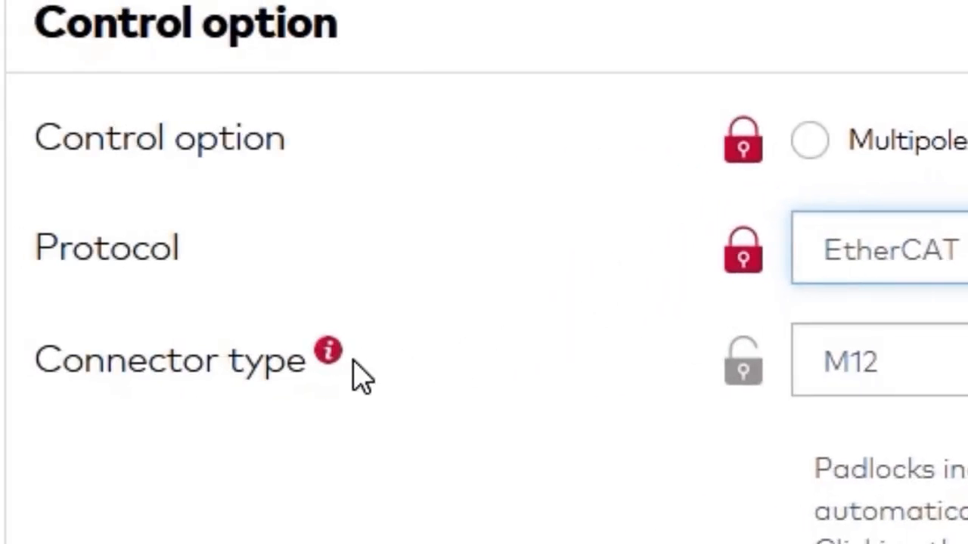
{"action": "mouse_move", "coordinate": [331, 354]}
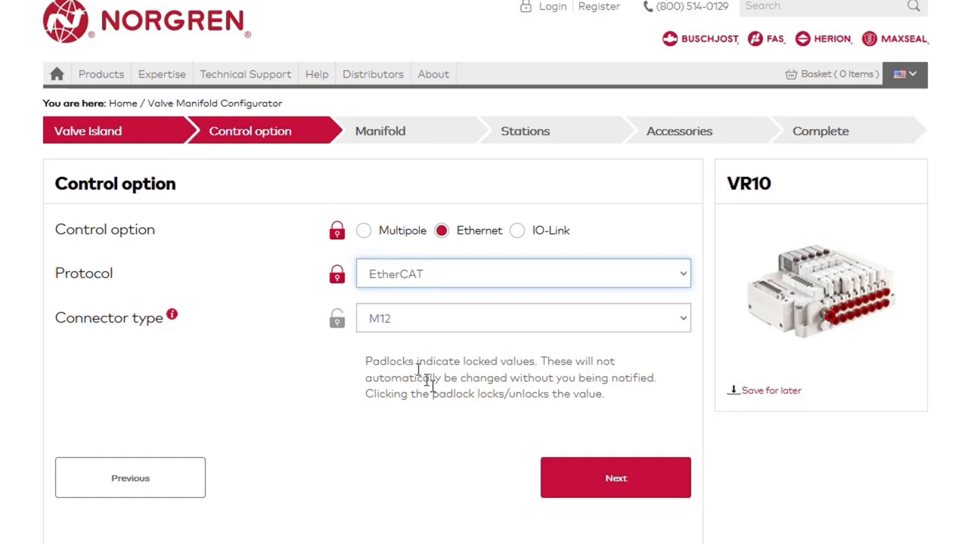
{"action": "left_click", "coordinate": [607, 478]}
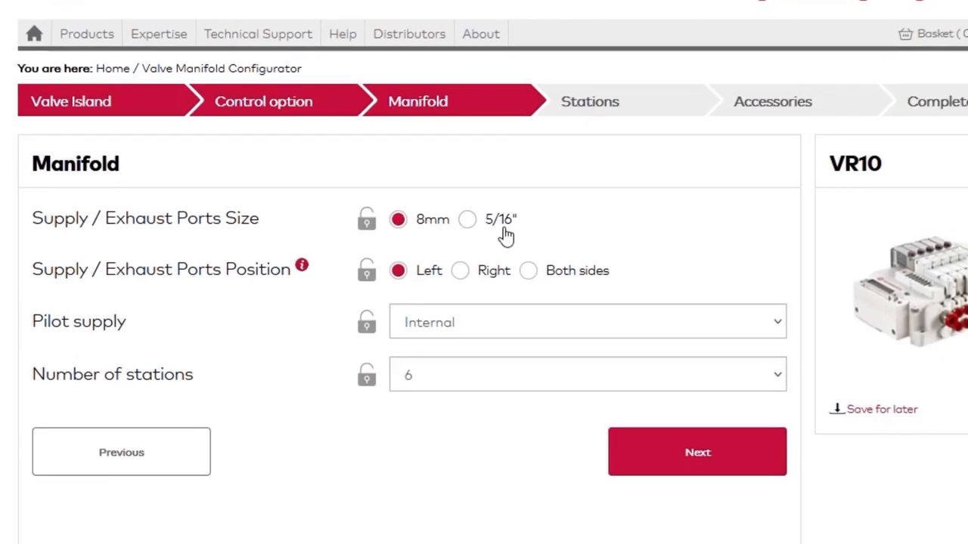
Set the supply/exhaust ports size to 5/16" and choose Internal as the pilot supply.
{"action": "left_click", "coordinate": [467, 220]}
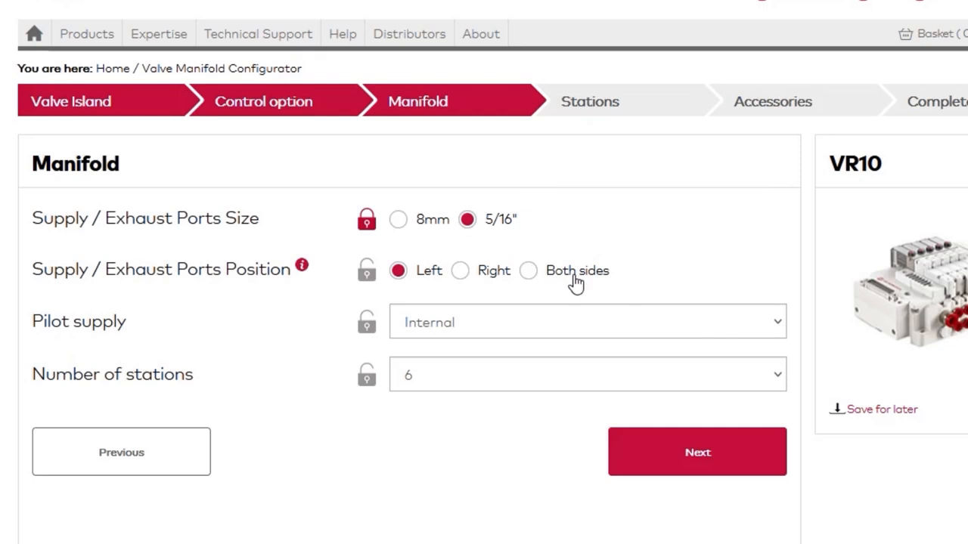
{"action": "left_click", "coordinate": [768, 334]}
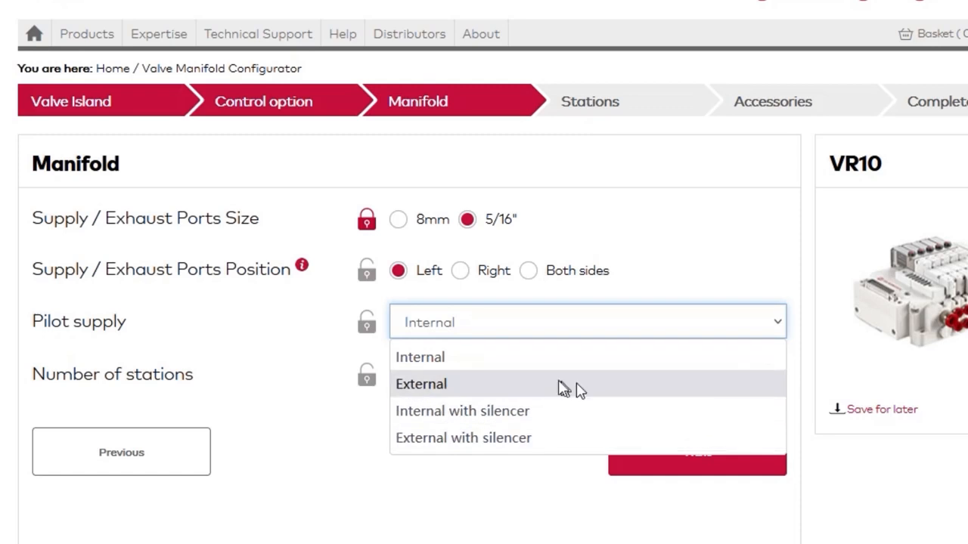
{"action": "left_click", "coordinate": [443, 362]}
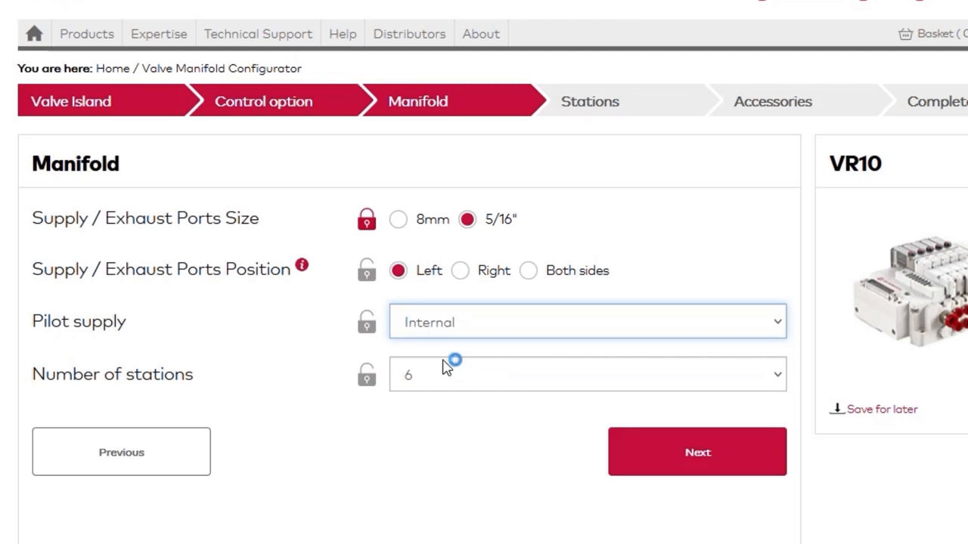
Choose 6 as the number of stations and continue to the station settings.
{"action": "left_click", "coordinate": [771, 378]}
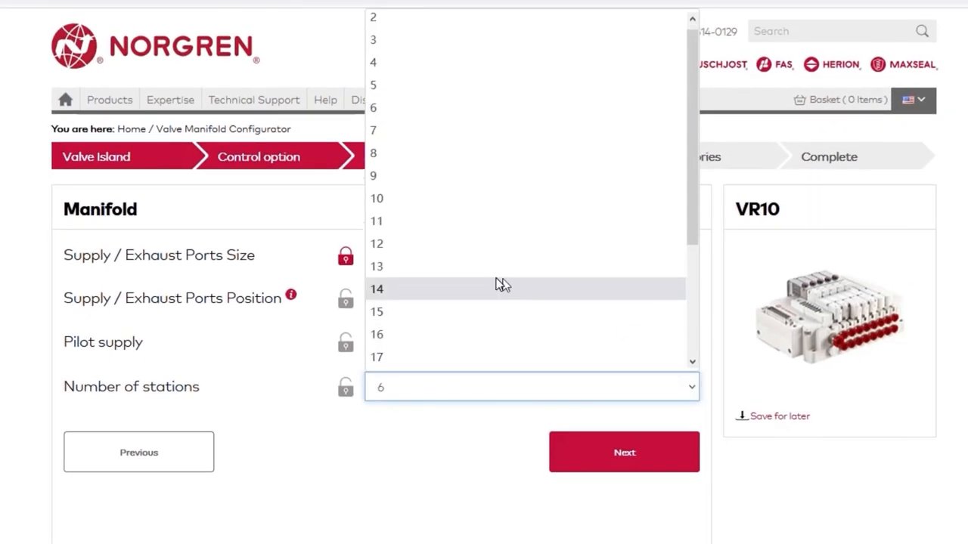
{"action": "scroll", "coordinate": [497, 283], "scroll_direction": "down", "scroll_amount": 3}
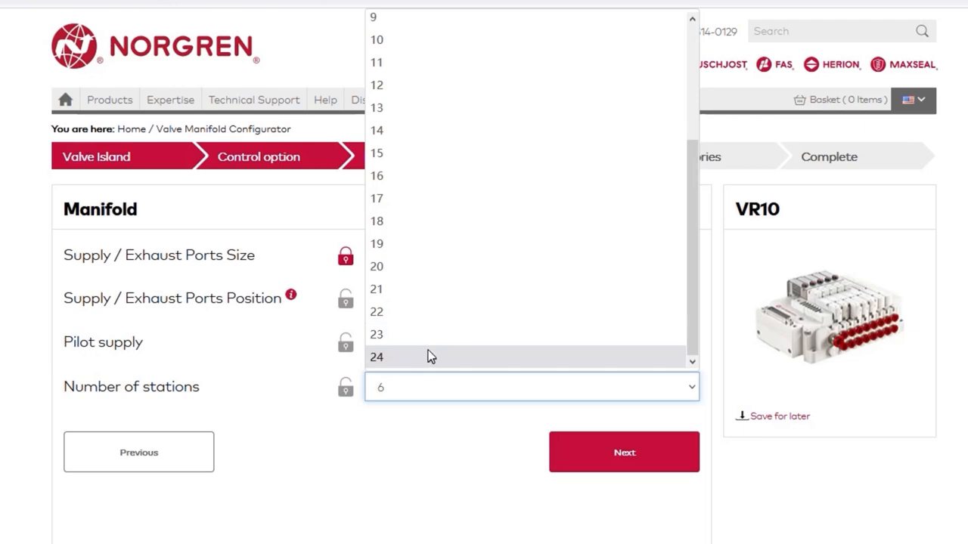
{"action": "scroll", "coordinate": [427, 357], "scroll_direction": "up", "scroll_amount": 3}
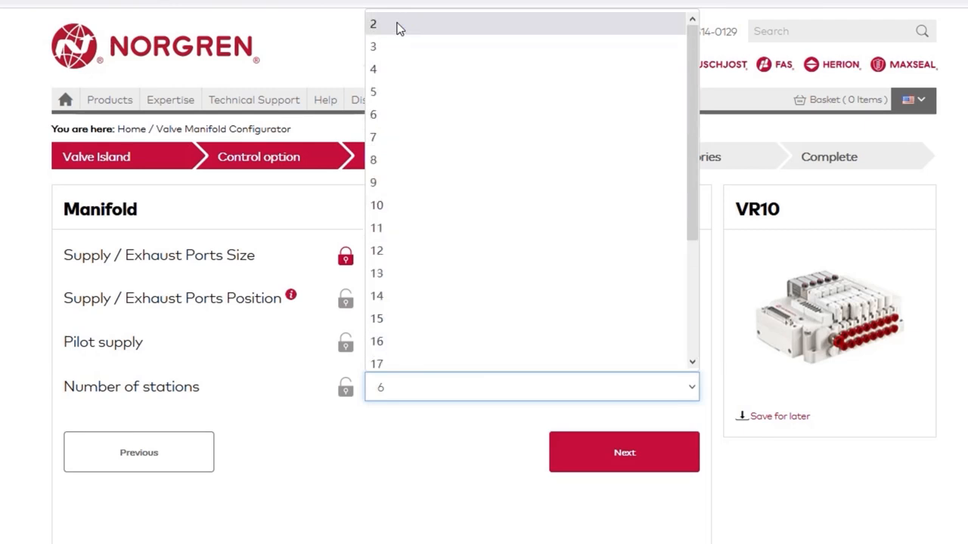
{"action": "left_click", "coordinate": [400, 125]}
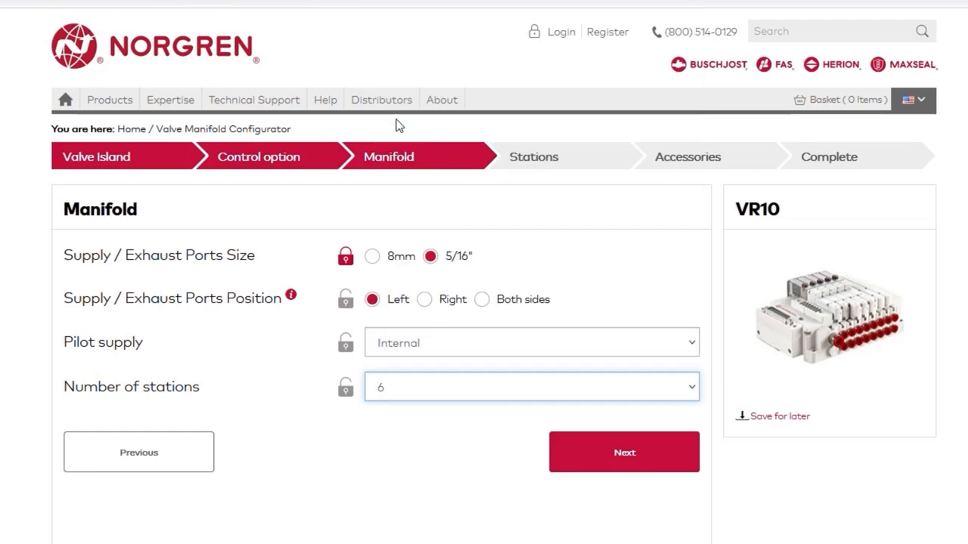
{"action": "left_click", "coordinate": [614, 460]}
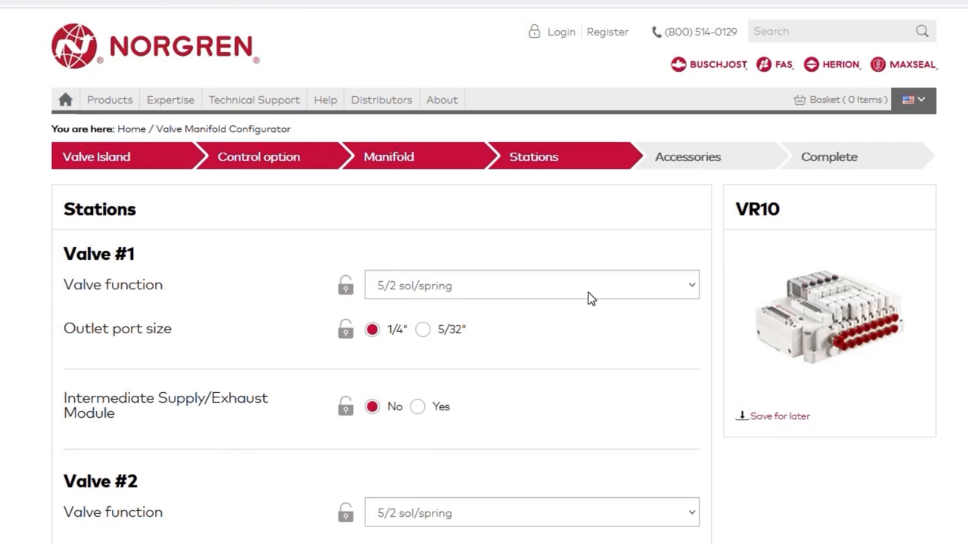
Set the valve function of Valve #1 to 2*3/2 NC.
{"action": "left_click", "coordinate": [688, 293]}
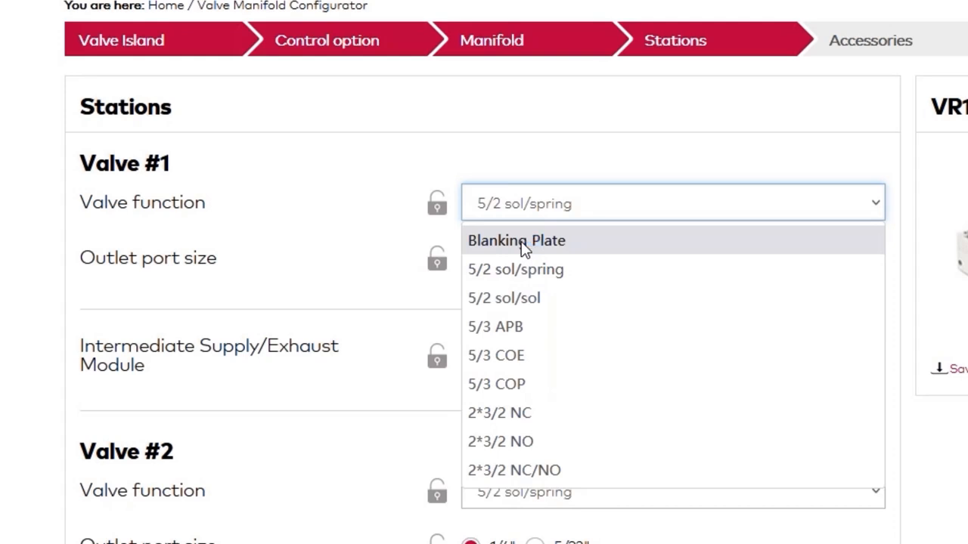
{"action": "left_click", "coordinate": [508, 414]}
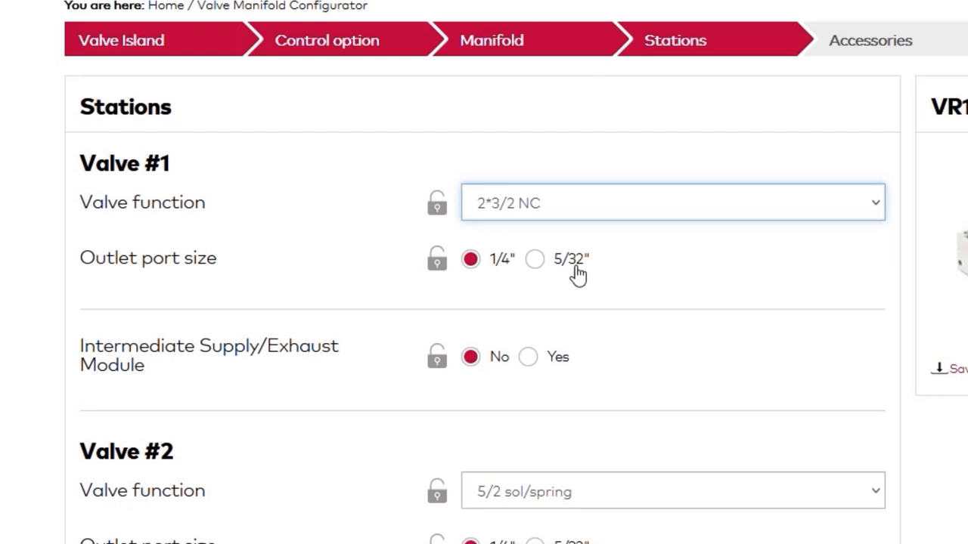
For Valve #1, keep the 1/4" outlet ports and include an Intermediate Supply/Exhaust Module with an added pressure zone.
{"action": "left_click", "coordinate": [472, 262]}
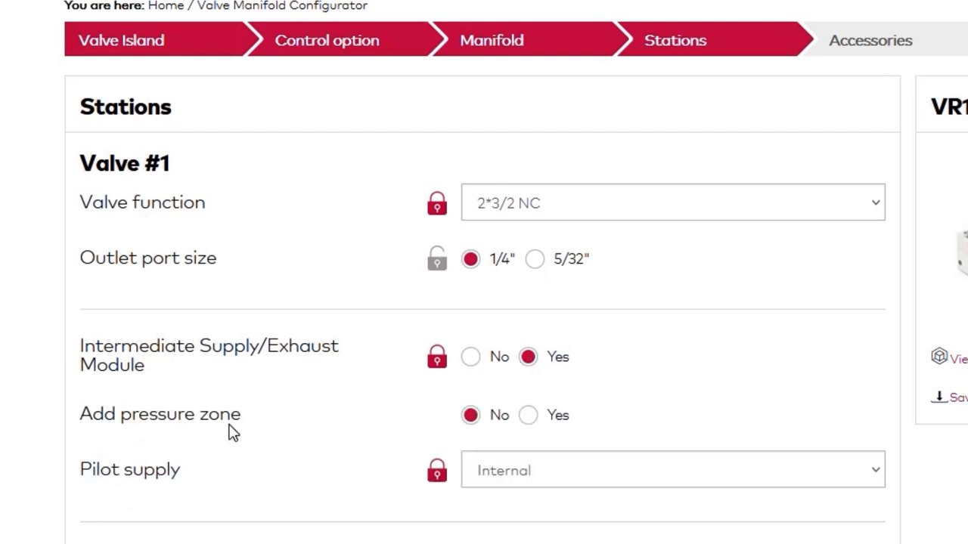
{"action": "left_click", "coordinate": [532, 418]}
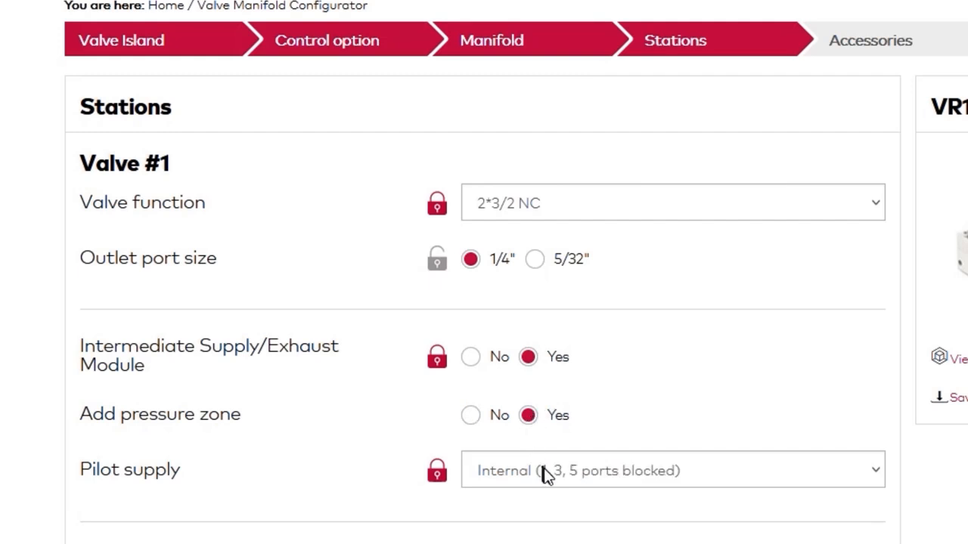
Keep 5/2 sol/spring for the remaining valves, accept no plug and cable with a DIN rail, and complete the configuration.
{"action": "scroll", "coordinate": [543, 470], "scroll_direction": "down", "scroll_amount": 6}
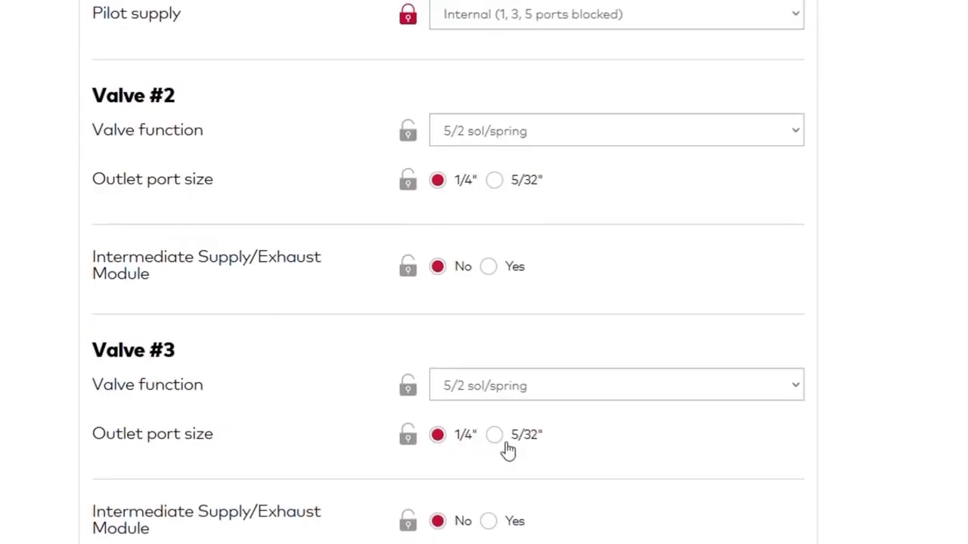
{"action": "scroll", "coordinate": [508, 450], "scroll_direction": "down", "scroll_amount": 8}
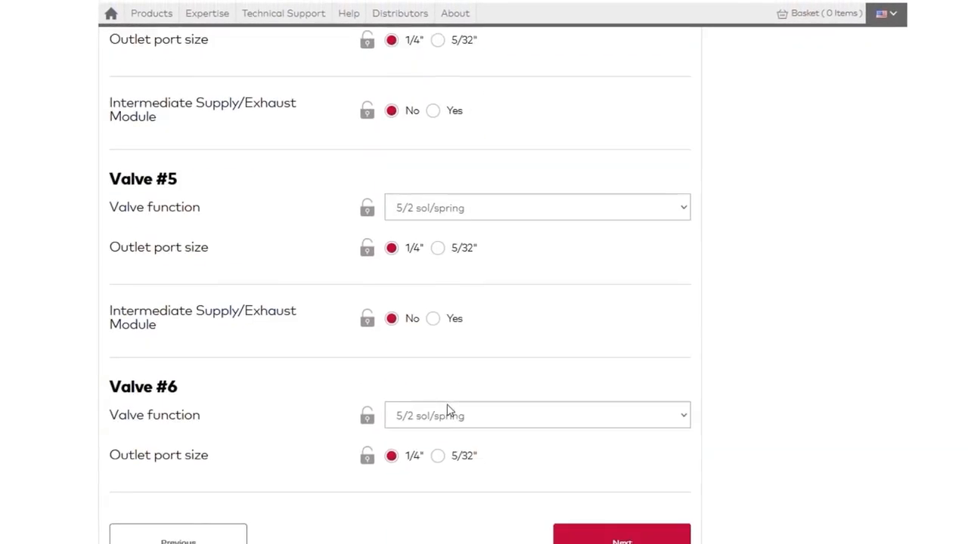
{"action": "scroll", "coordinate": [568, 419], "scroll_direction": "down", "scroll_amount": 1}
{"action": "left_click", "coordinate": [642, 476]}
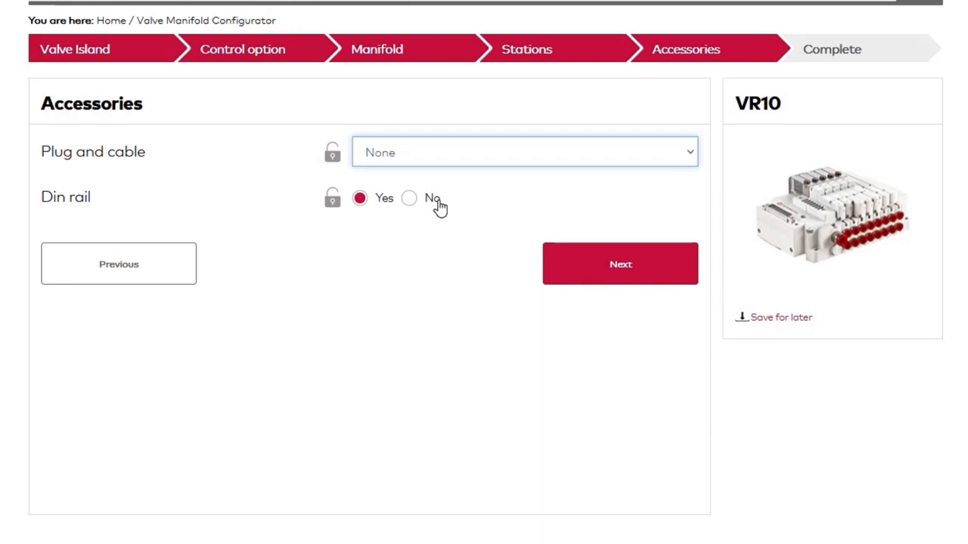
{"action": "left_click", "coordinate": [608, 269]}
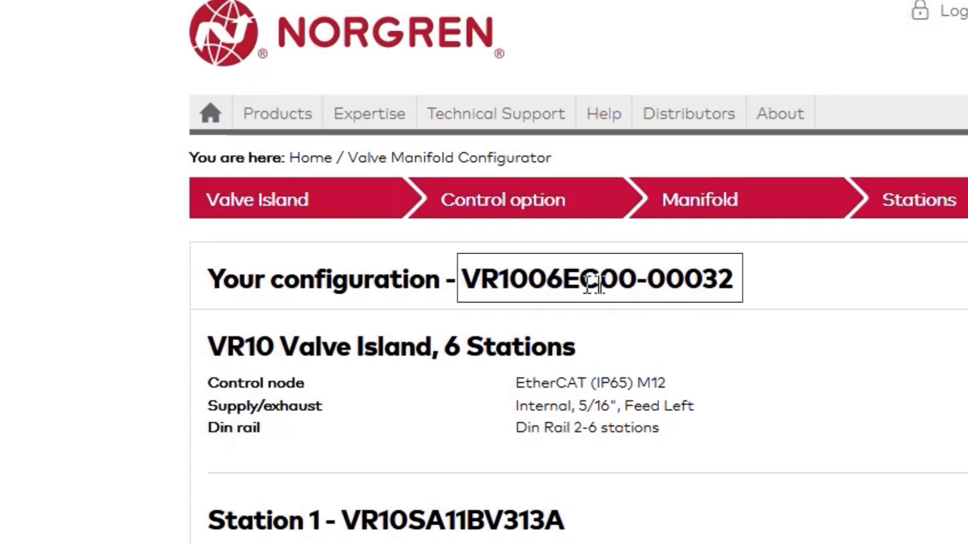
Copy the configuration part number VR1006EC00-00032 from the summary heading.
{"action": "left_click_drag", "start_coordinate": [733, 280], "coordinate": [485, 277]}
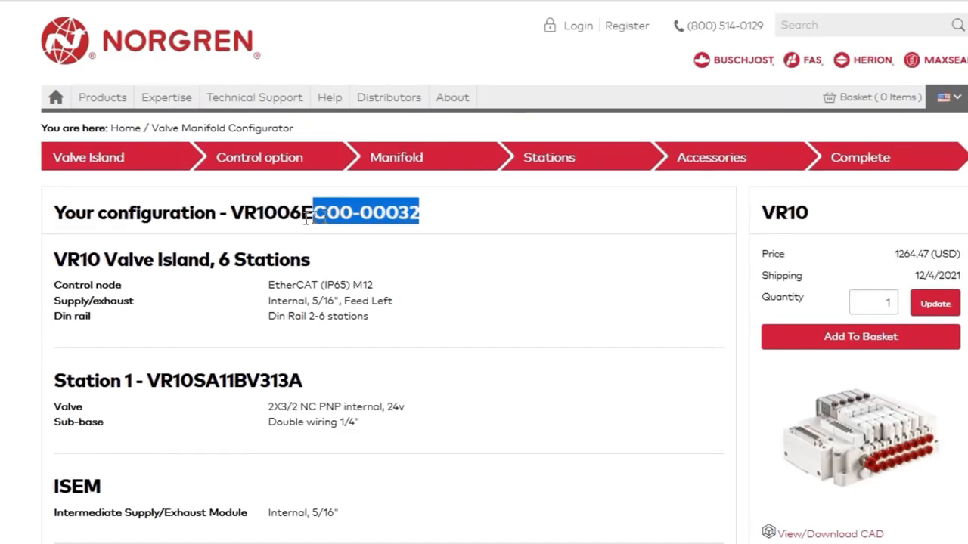
{"action": "right_click", "coordinate": [382, 217]}
{"action": "left_click", "coordinate": [406, 233]}
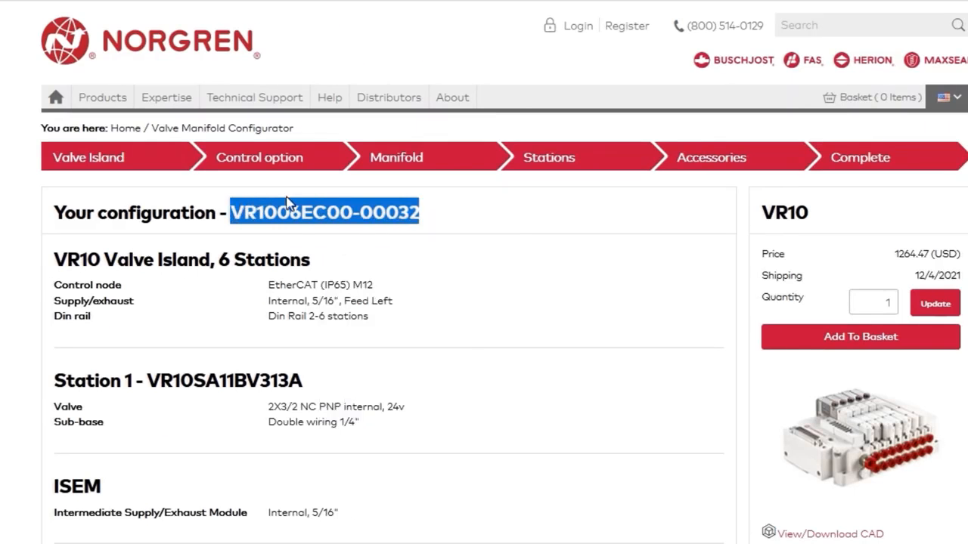
Go to the site's configurators overview and open the Valve Manifold Configurator at its part number lookup.
{"action": "mouse_move", "coordinate": [253, 101]}
{"action": "left_click", "coordinate": [431, 154]}
{"action": "scroll", "coordinate": [447, 339], "scroll_direction": "down", "scroll_amount": 4}
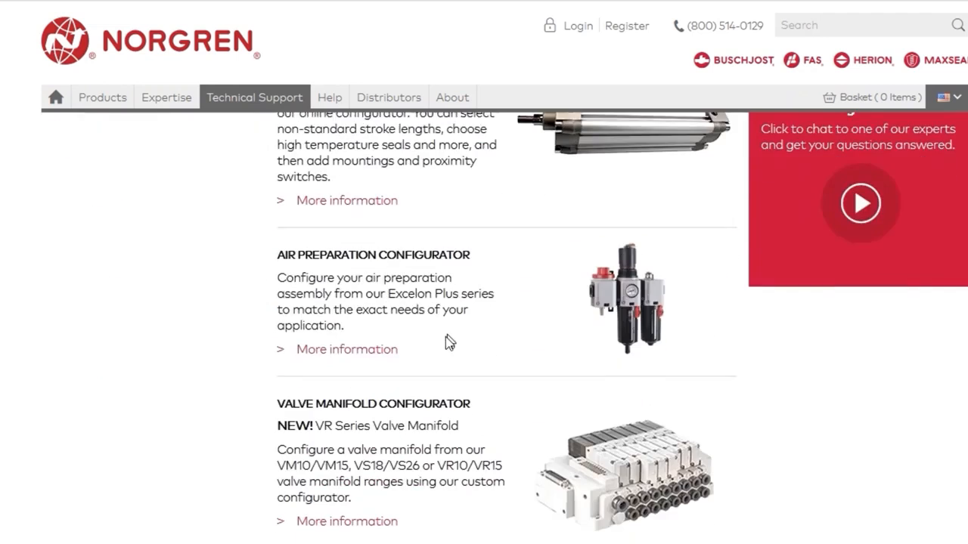
{"action": "left_click", "coordinate": [371, 520]}
{"action": "scroll", "coordinate": [372, 522], "scroll_direction": "down", "scroll_amount": 15}
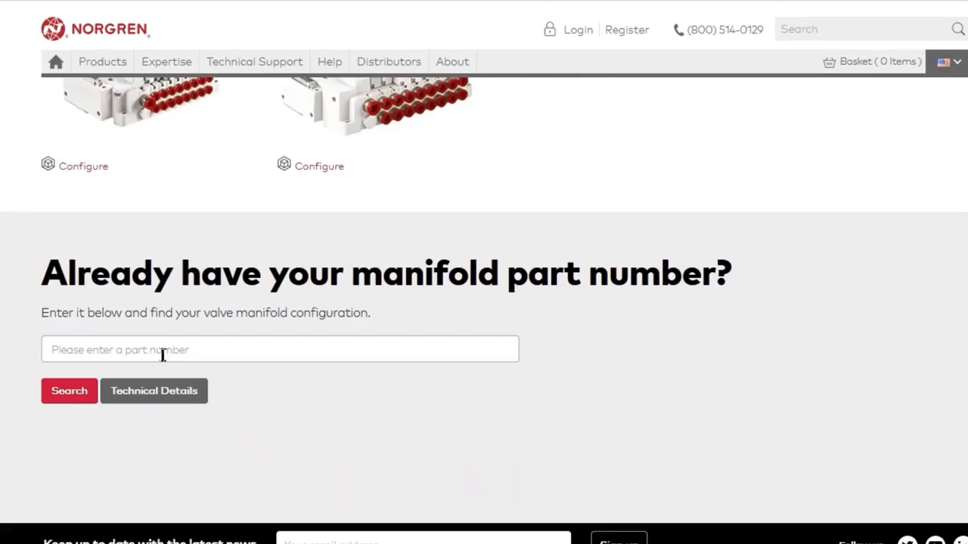
Paste VR1006EC00-00032 as the manifold part number and search for its configuration.
{"action": "right_click", "coordinate": [162, 350]}
{"action": "left_click", "coordinate": [209, 472]}
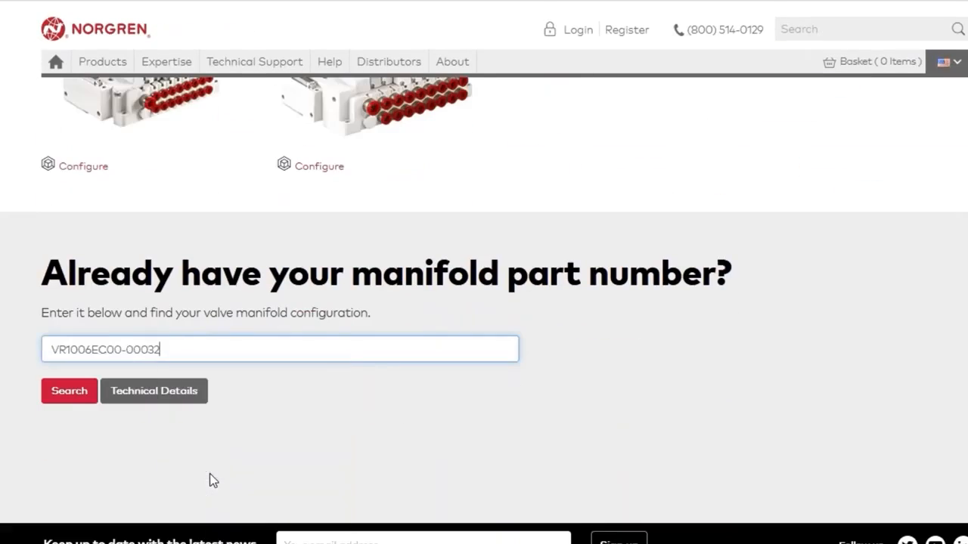
{"action": "left_click", "coordinate": [72, 396]}
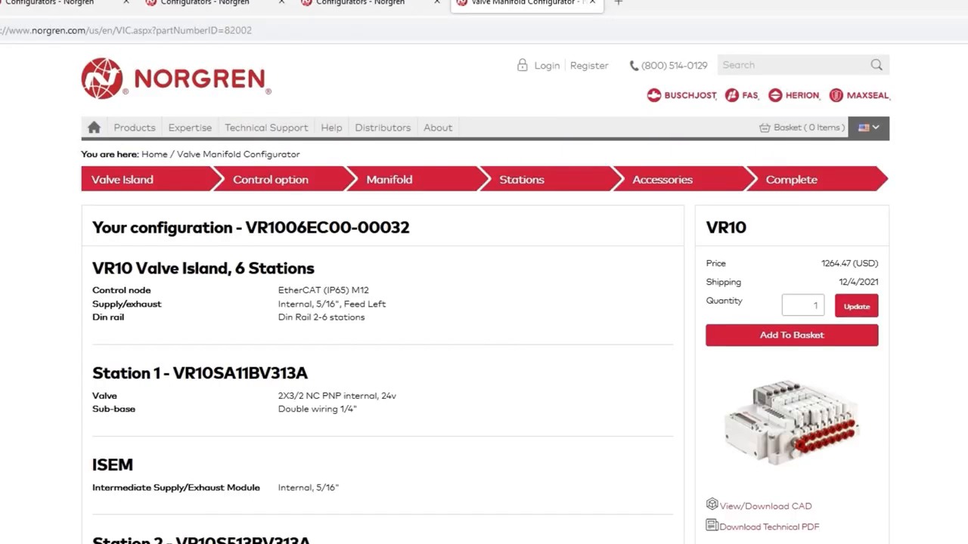
Open the CAD view of the retrieved VR10 configuration.
{"action": "scroll", "coordinate": [750, 371], "scroll_direction": "down", "scroll_amount": 3}
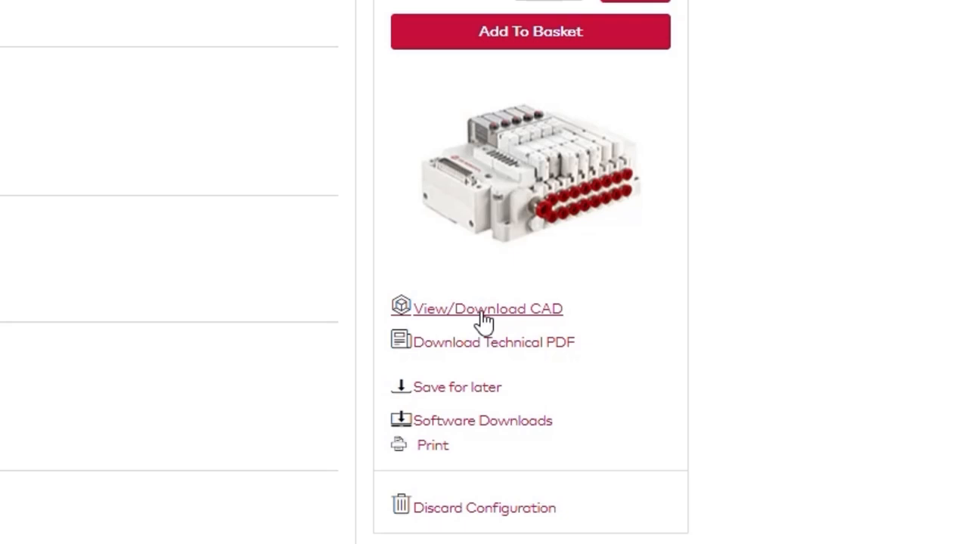
{"action": "left_click", "coordinate": [483, 313]}
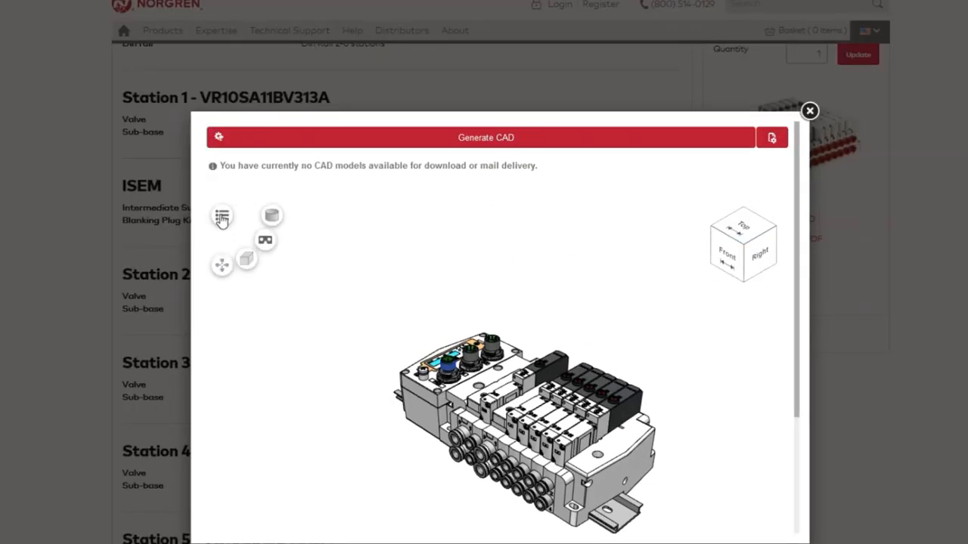
Examine the manifold's 3D preview from several sides and in different display styles.
{"action": "scroll", "coordinate": [529, 317], "scroll_direction": "down", "scroll_amount": 2}
{"action": "left_click_drag", "start_coordinate": [797, 320], "coordinate": [798, 409]}
{"action": "left_click", "coordinate": [507, 492]}
{"action": "left_click", "coordinate": [508, 493]}
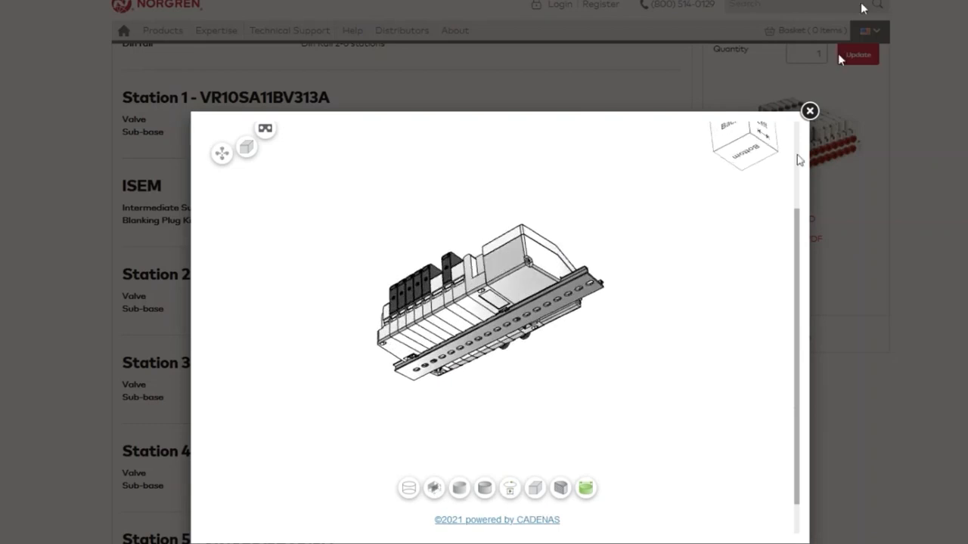
{"action": "left_click", "coordinate": [726, 127]}
{"action": "left_click", "coordinate": [408, 490]}
{"action": "left_click", "coordinate": [484, 490]}
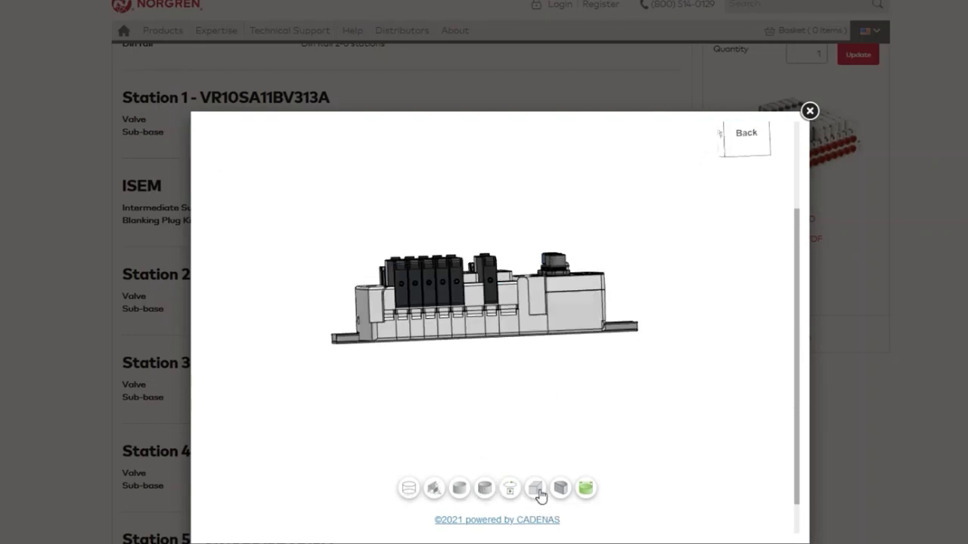
{"action": "left_click", "coordinate": [536, 490]}
Choose STEP AP214 (3D) as the CAD format and generate the manifold's CAD model.
{"action": "scroll", "coordinate": [541, 495], "scroll_direction": "up", "scroll_amount": 2}
{"action": "left_click", "coordinate": [771, 137]}
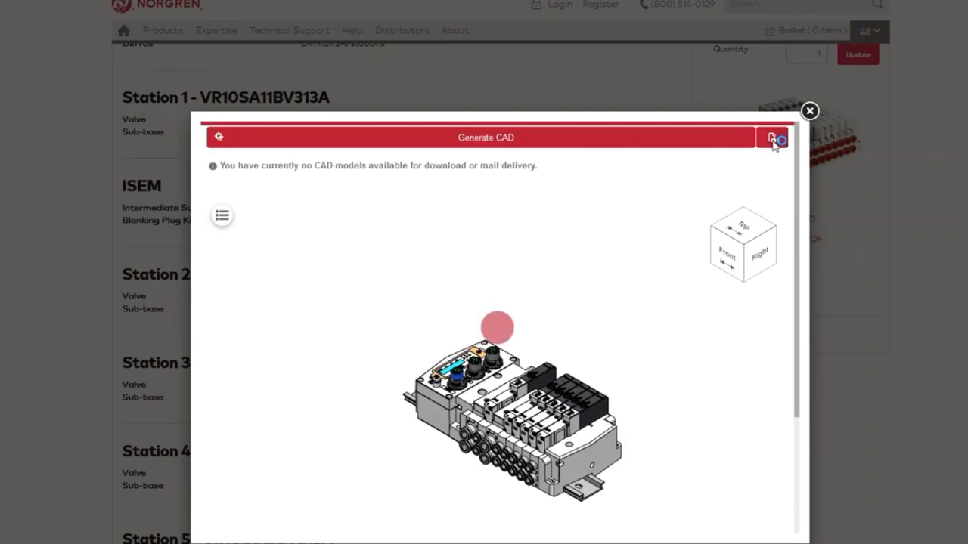
{"action": "left_click", "coordinate": [249, 224]}
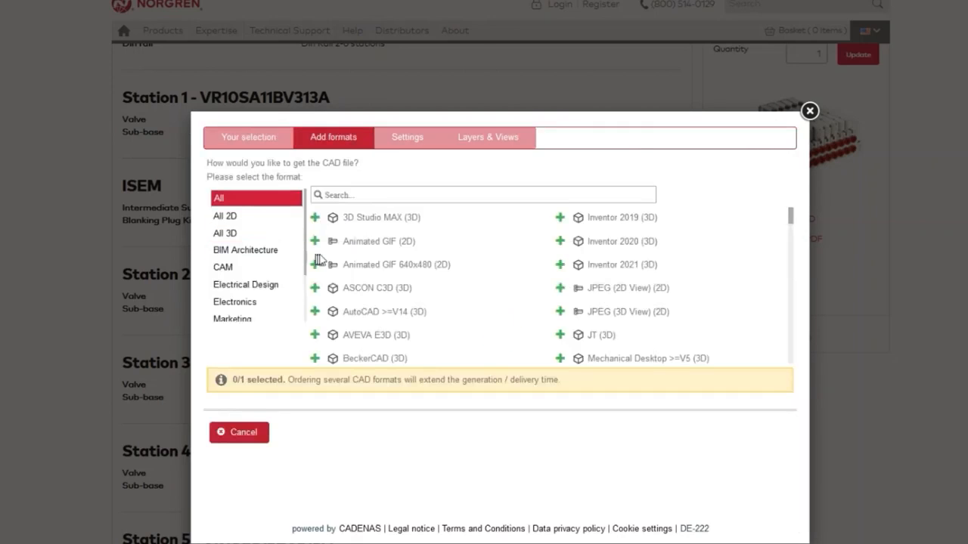
{"action": "scroll", "coordinate": [475, 259], "scroll_direction": "down", "scroll_amount": 6}
{"action": "scroll", "coordinate": [476, 259], "scroll_direction": "down", "scroll_amount": 5}
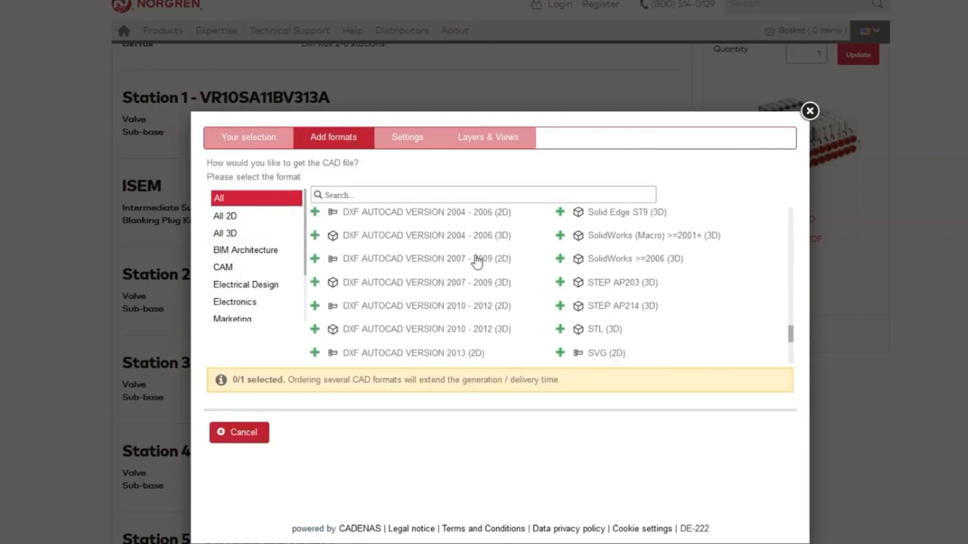
{"action": "left_click", "coordinate": [605, 310]}
{"action": "left_click", "coordinate": [272, 250]}
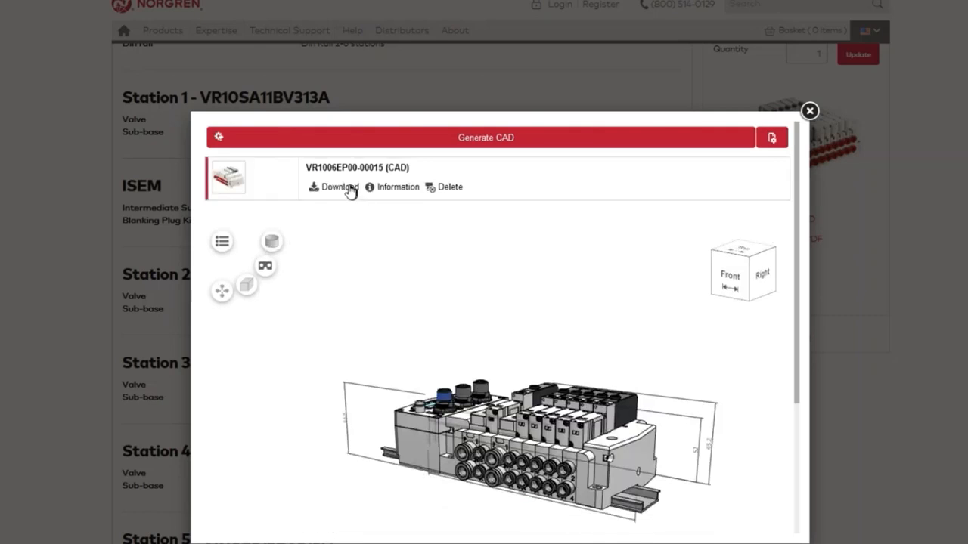
Download the generated CAD model and save the file Norgren_VR1006EP0000015.zip.
{"action": "left_click", "coordinate": [346, 190]}
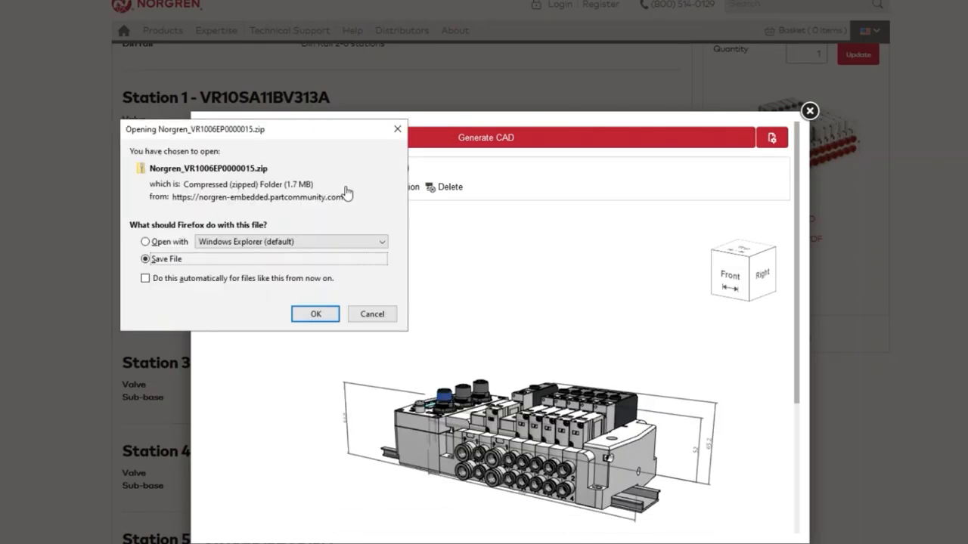
{"action": "left_click", "coordinate": [315, 315]}
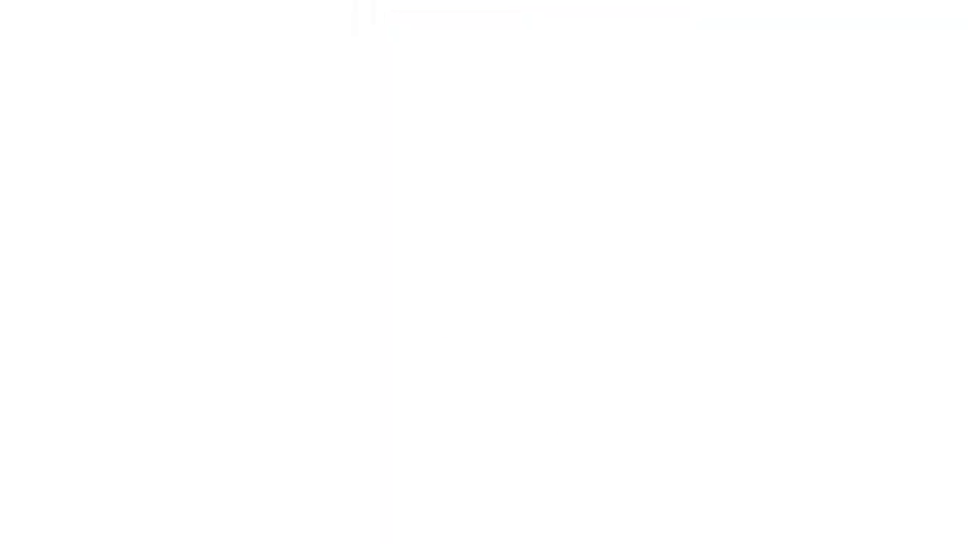
{"action": "mouse_move", "coordinate": [527, 293]}
{"action": "left_mouse_down"}
{"action": "mouse_move", "coordinate": [533, 278]}
{"action": "mouse_move", "coordinate": [546, 284]}
{"action": "mouse_move", "coordinate": [533, 299]}
{"action": "left_mouse_up"}
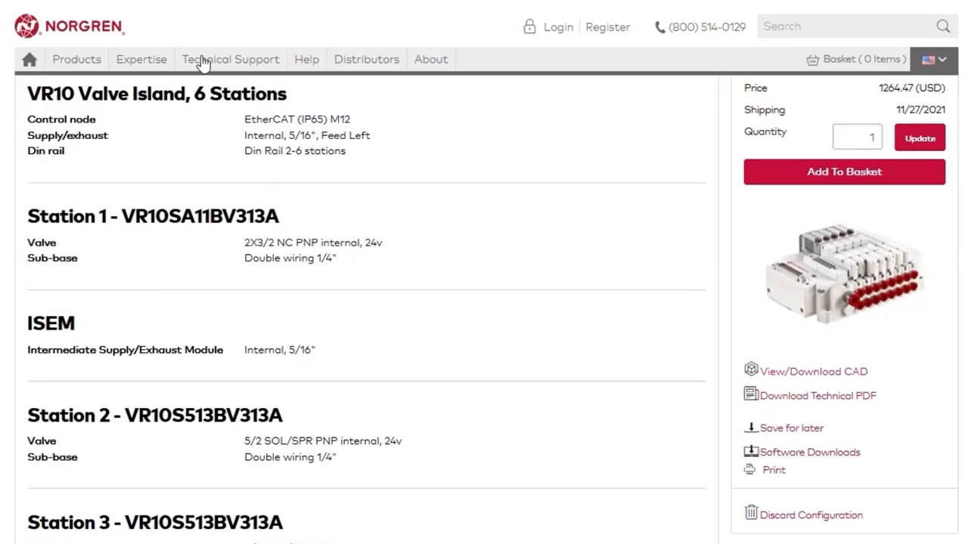
{"action": "mouse_move", "coordinate": [217, 70]}
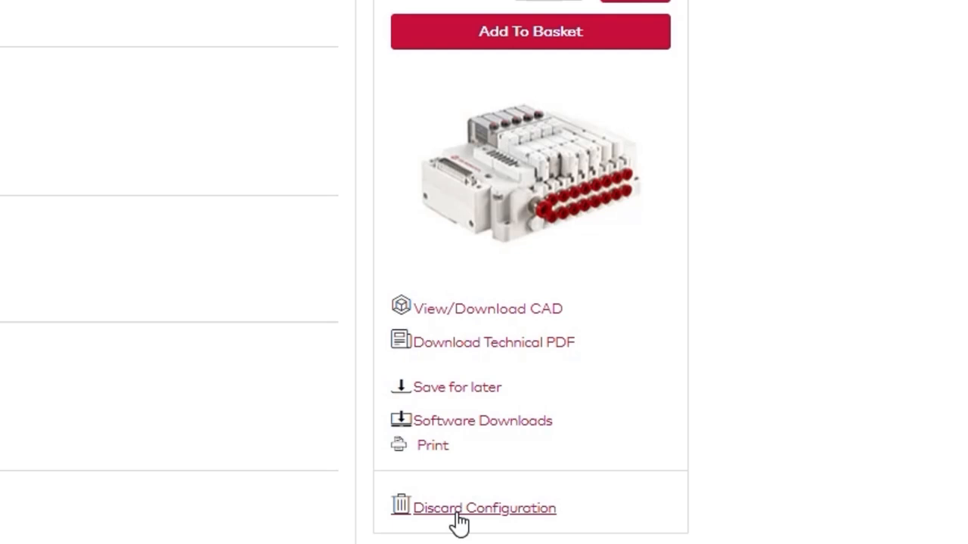
Copy the part number VR1006EC00-00032 from the heading of the completed VR10 configuration.
{"action": "scroll", "coordinate": [259, 341], "scroll_direction": "up", "scroll_amount": 3}
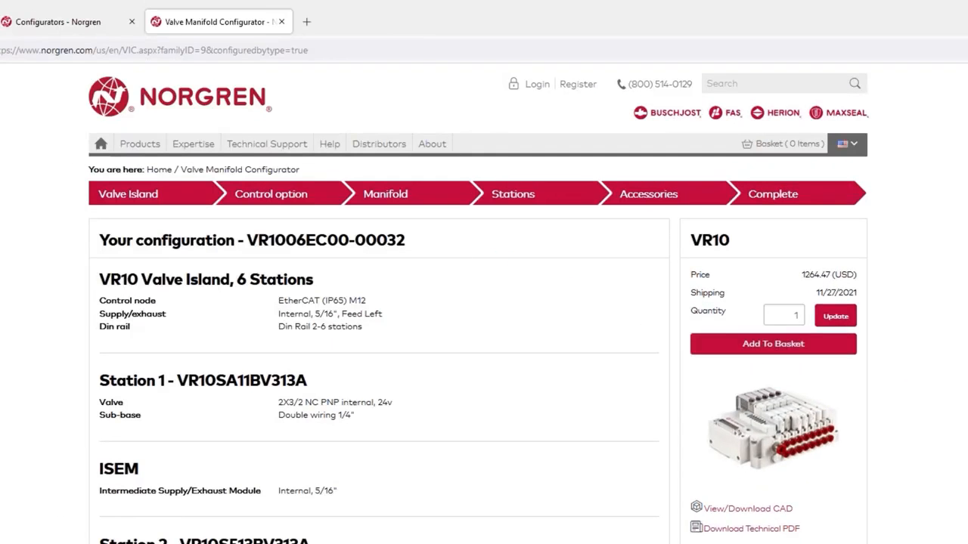
{"action": "left_click_drag", "start_coordinate": [408, 241], "coordinate": [246, 240]}
{"action": "right_click", "coordinate": [260, 240]}
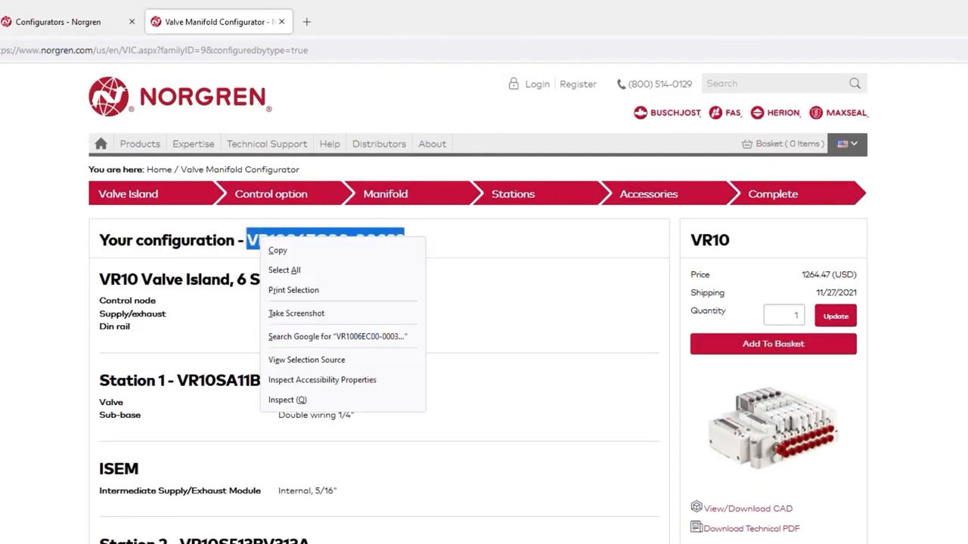
{"action": "left_click", "coordinate": [285, 254]}
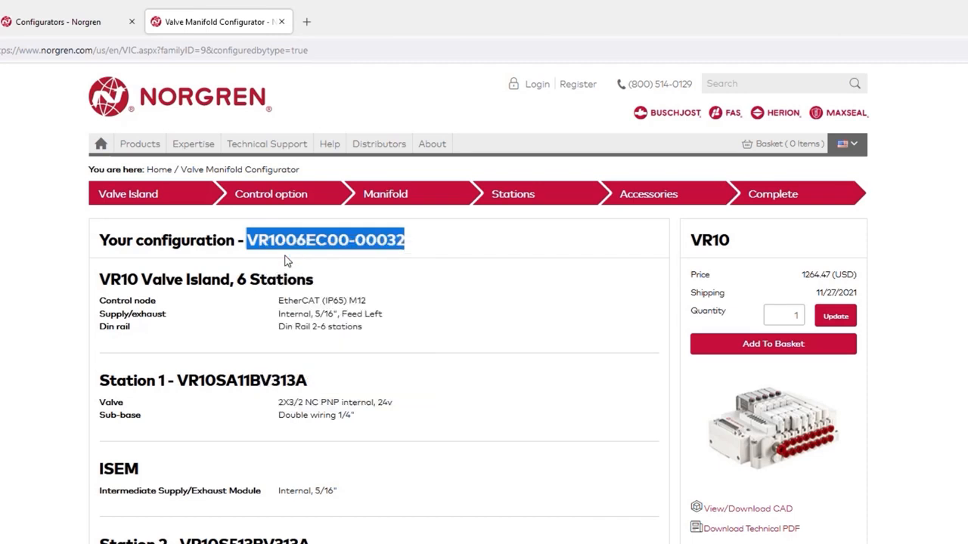